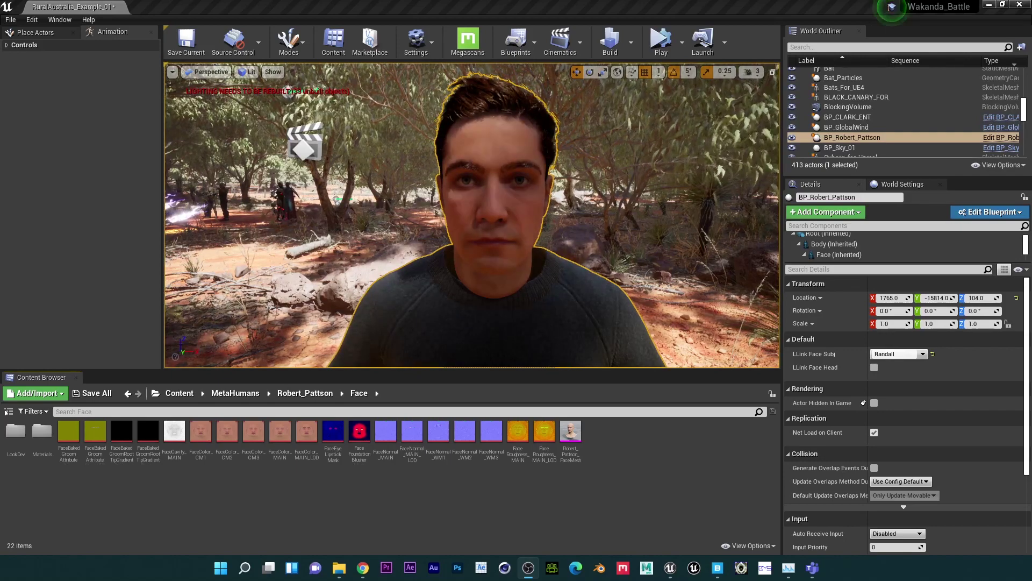
Open Metahuman_Control_Rig_Template from the MetaHumans > CLARK_ENT folder.
scroll(472, 216, "up", 2)
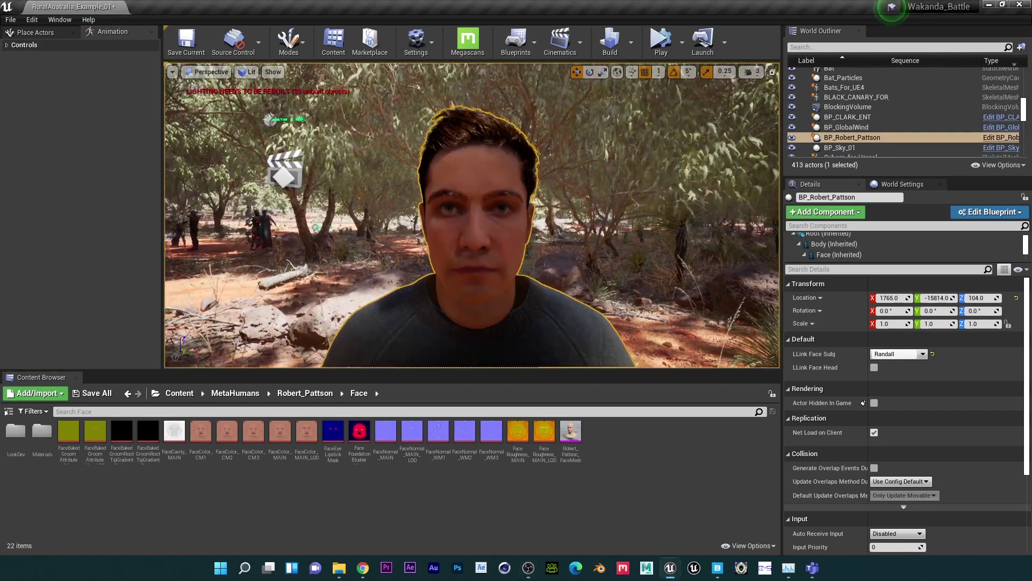
scroll(472, 215, "up", 2)
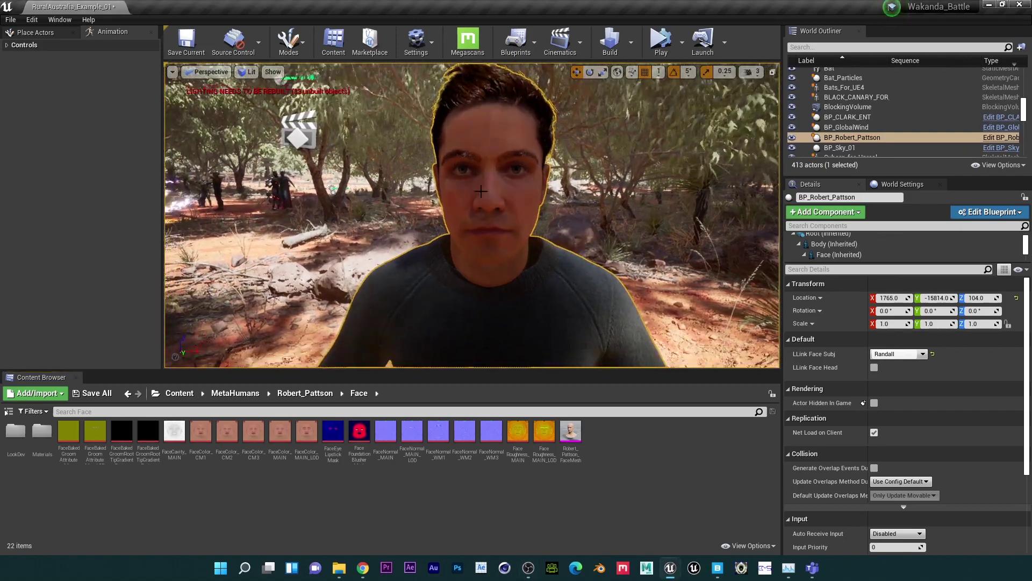
left_click(288, 396)
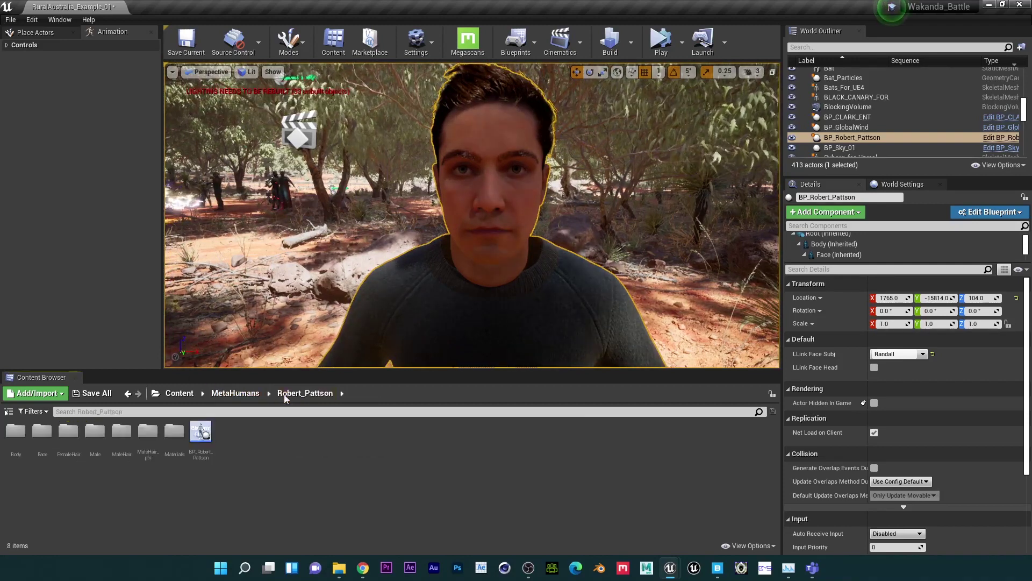
left_click(231, 395)
double_click(41, 433)
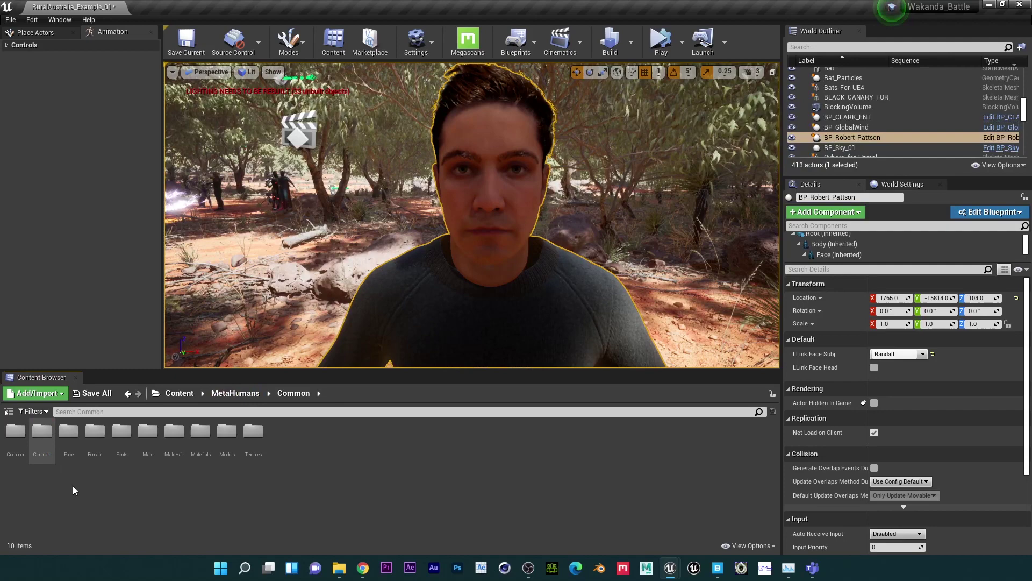
left_click(235, 393)
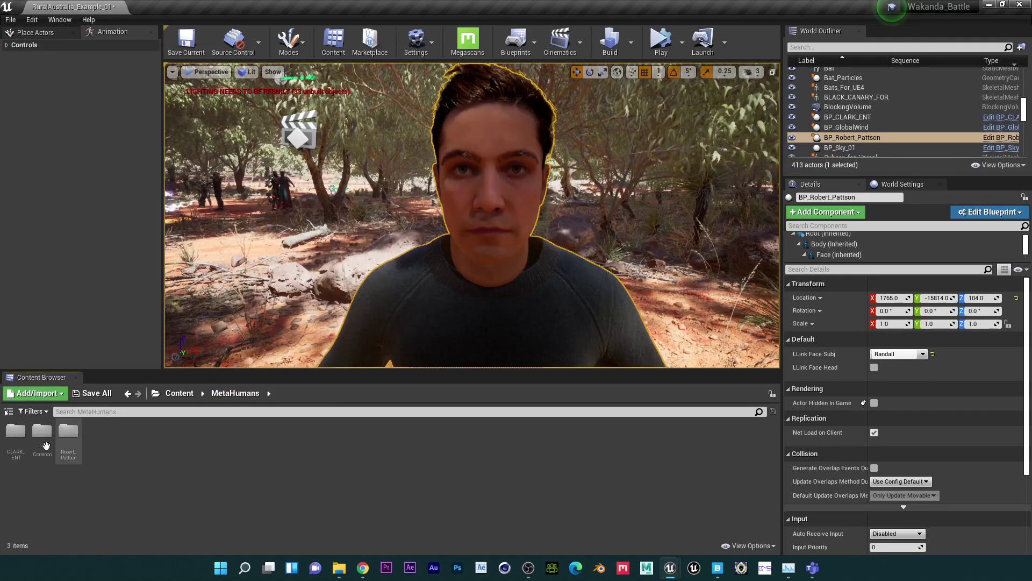
double_click(15, 432)
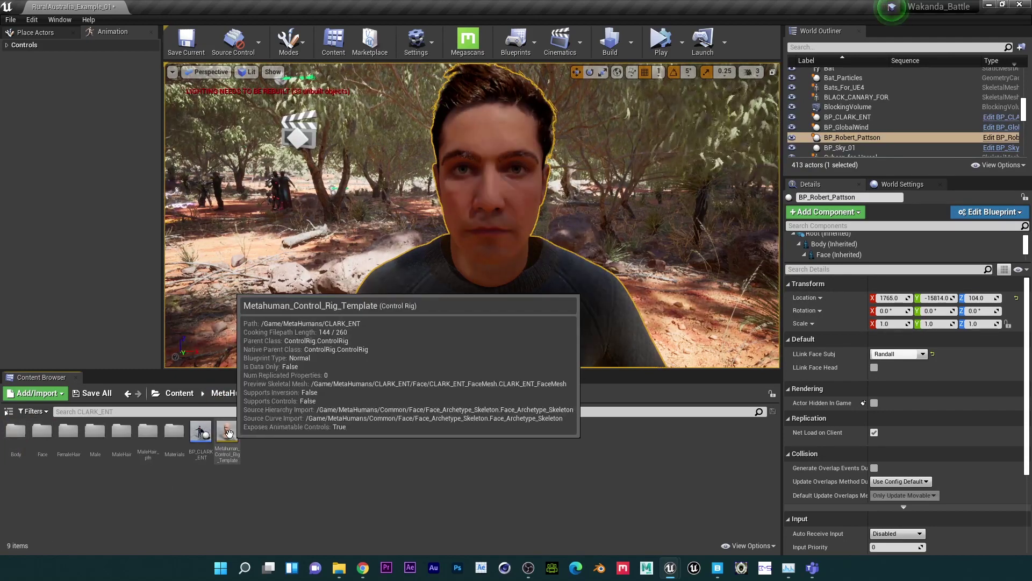
double_click(227, 432)
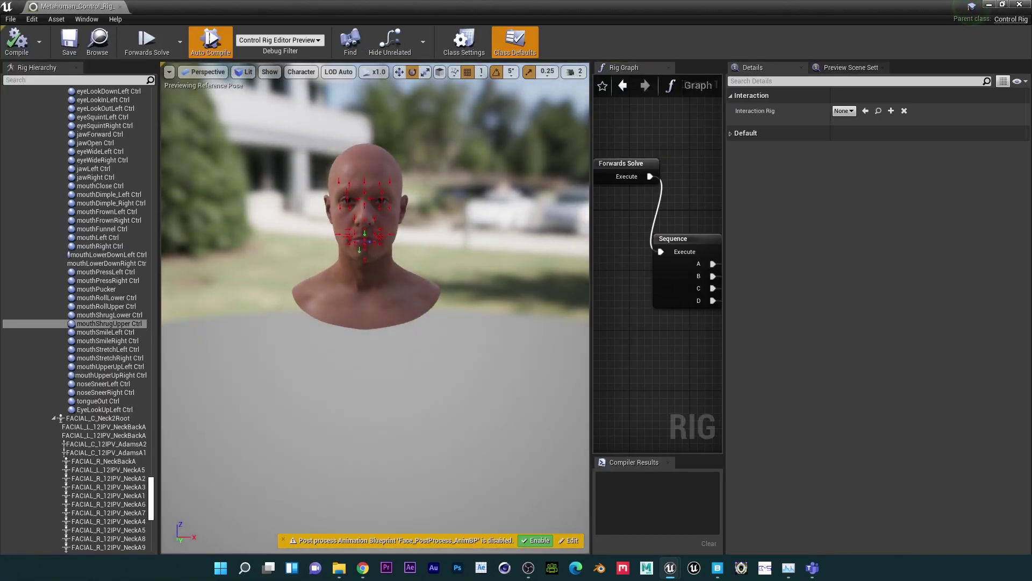
Test the eyeLookInLeft control by dragging it, then widen the Rig Graph panel.
scroll(377, 302, "up", 10)
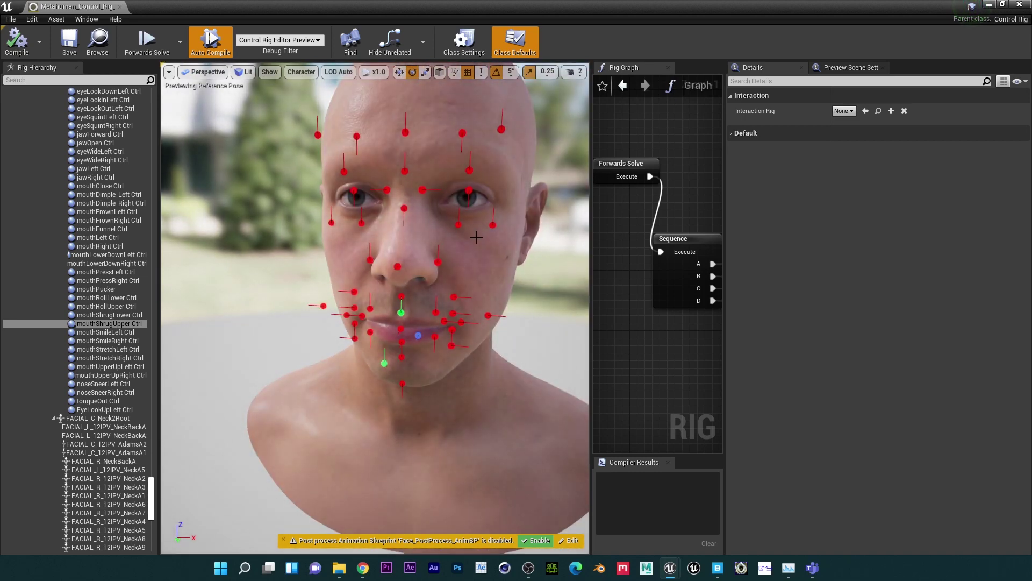
left_click(423, 189)
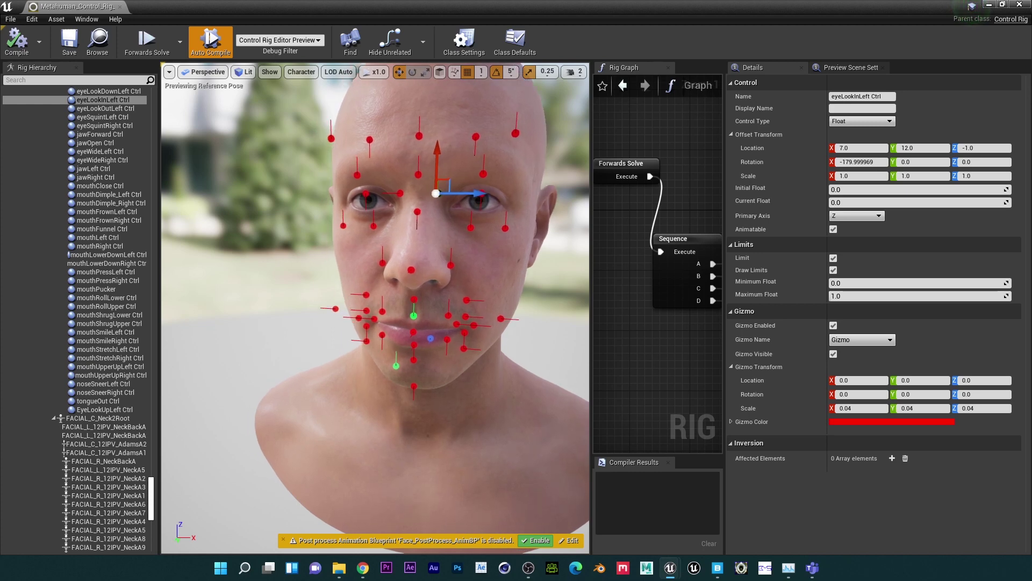
left_click_drag(477, 198, 439, 234)
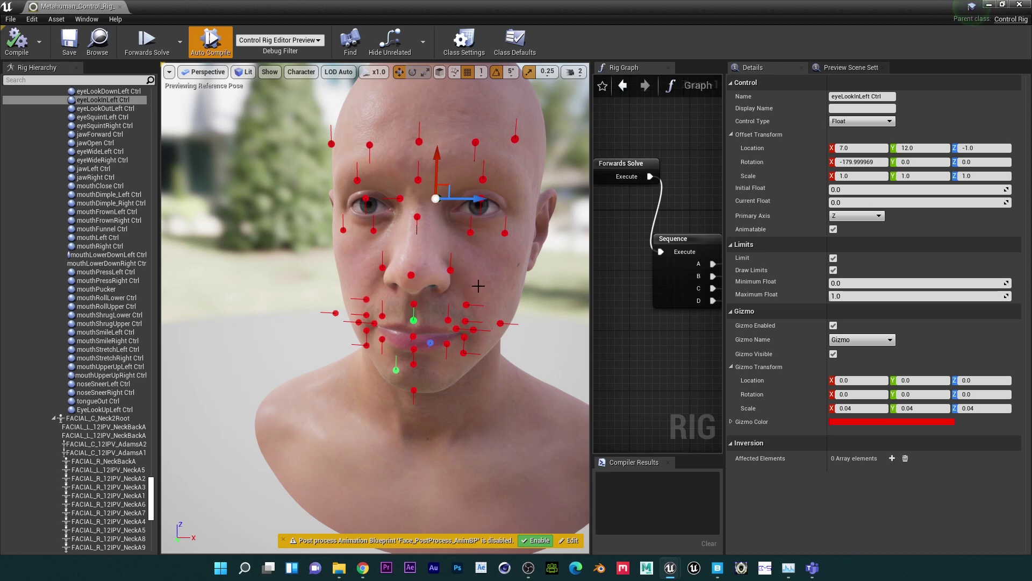
left_click_drag(590, 195, 215, 178)
Pan the Rig Graph to show the EYES, MOUTH, FACE+CHEEK and TONGUE sections.
left_click(461, 162)
scroll(461, 162, "down", 10)
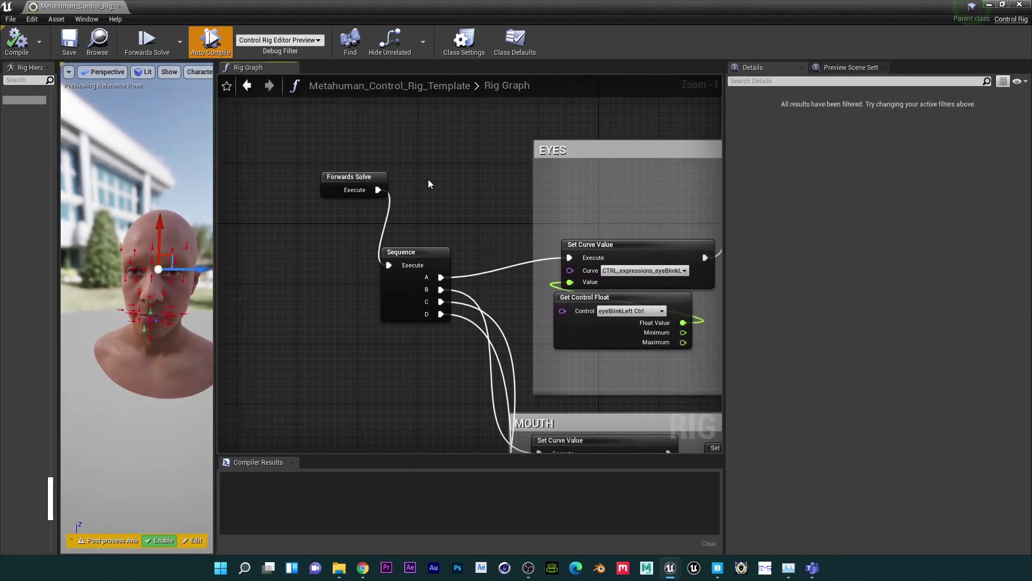
right_click_drag(362, 280, 706, 192)
right_click_drag(448, 159, 531, 154)
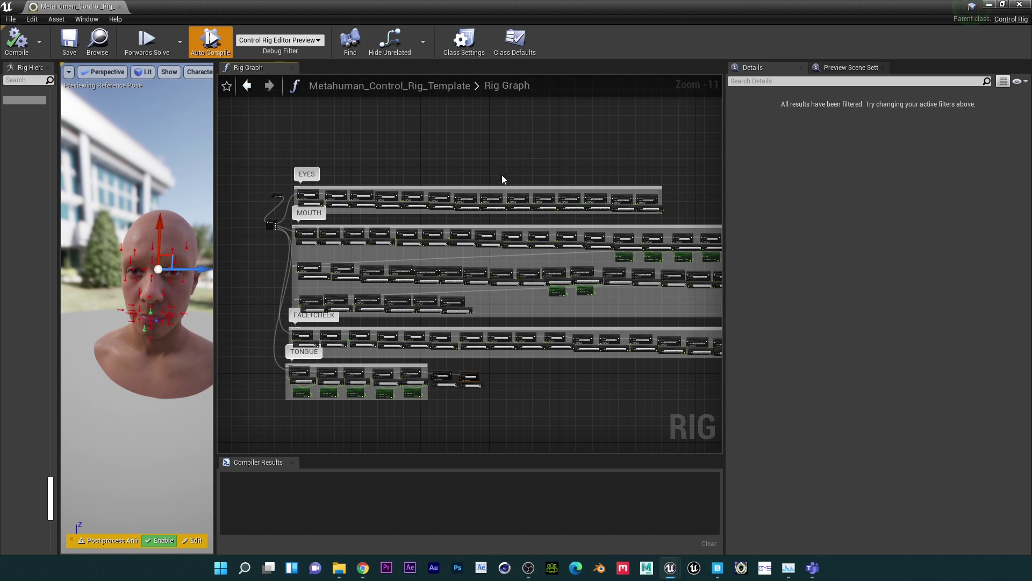
Bring the Forwards Solve and Sequence nodes into view, then close the Control Rig editor.
scroll(259, 213, "up", 10)
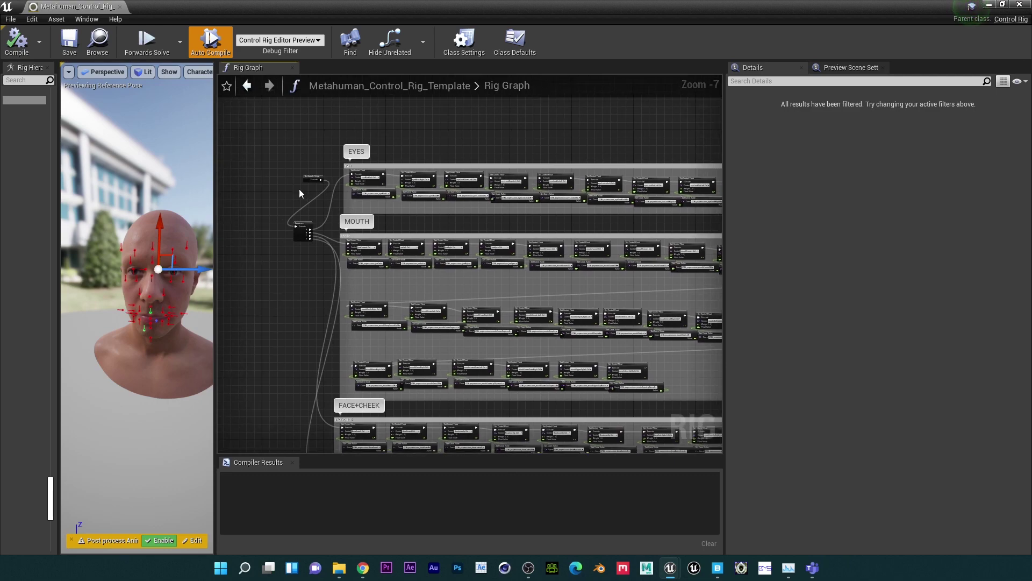
scroll(300, 192, "down", 2)
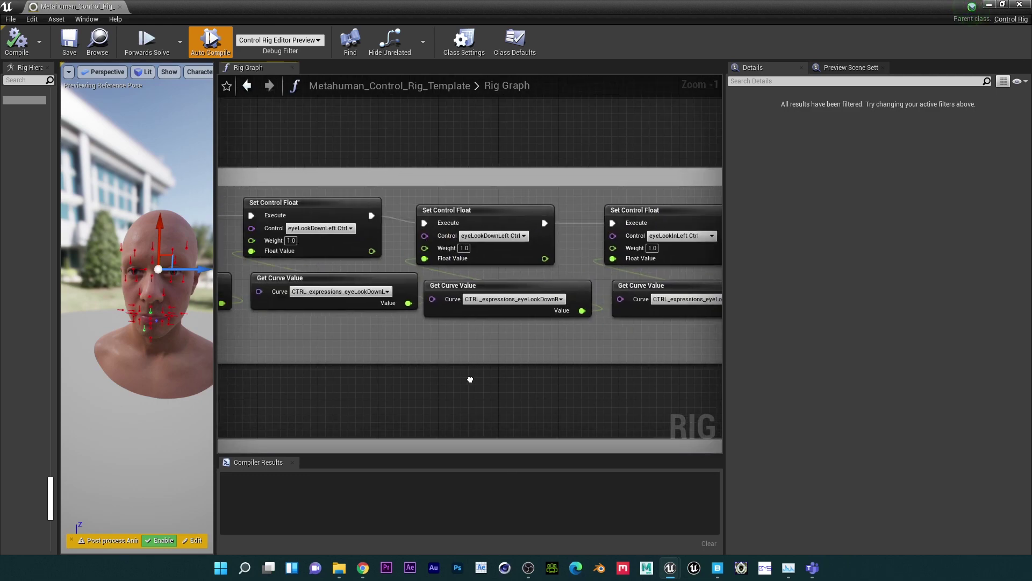
scroll(452, 375, "down", 1)
right_click_drag(634, 208, 577, 73)
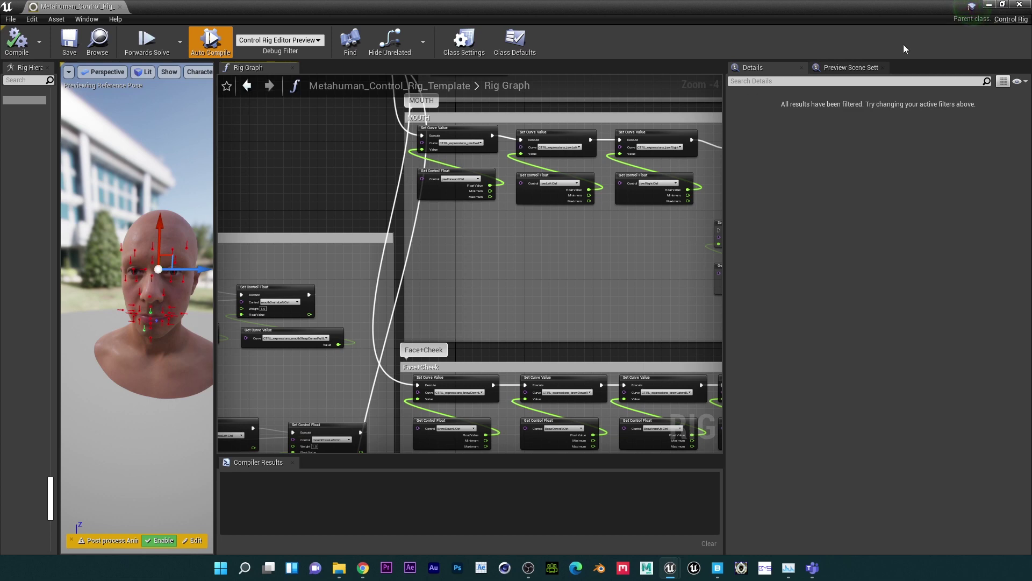
left_click(1020, 5)
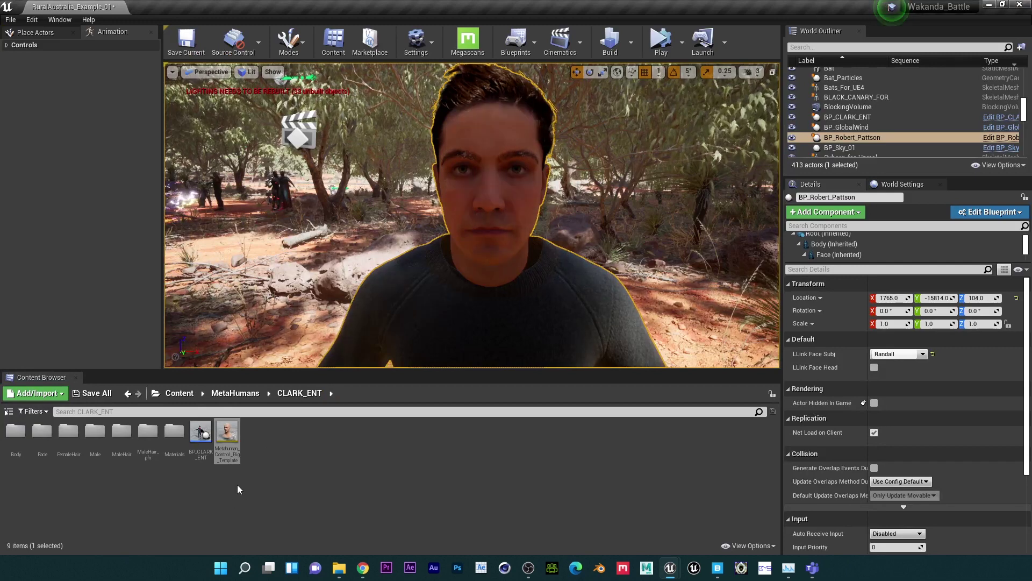
Copy Metahuman_Control_Rig_Template into the Robert_Pattson folder and rename it Robert_Face_Rig.
left_click(227, 434)
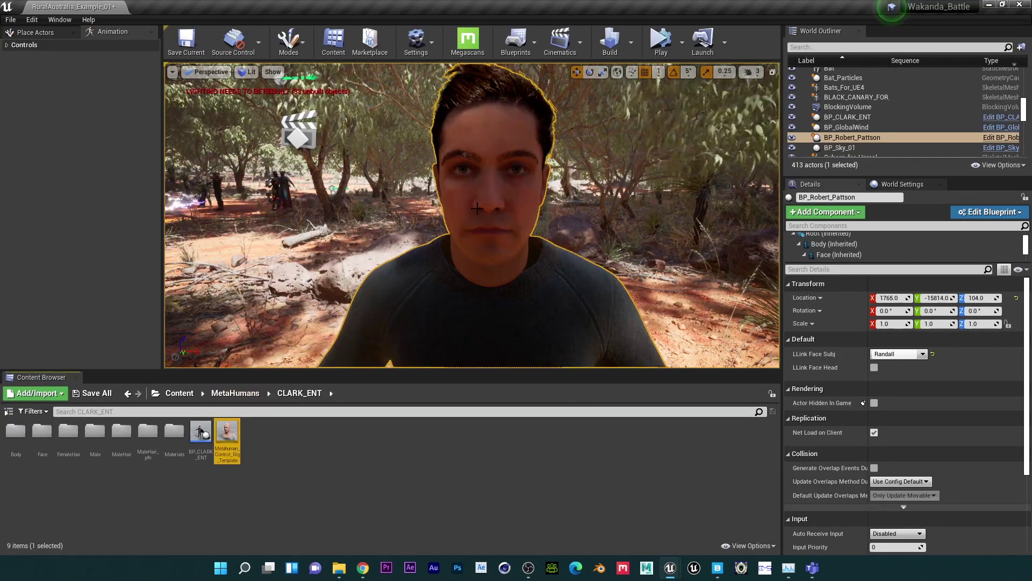
key("ctrl+b")
right_click(237, 510)
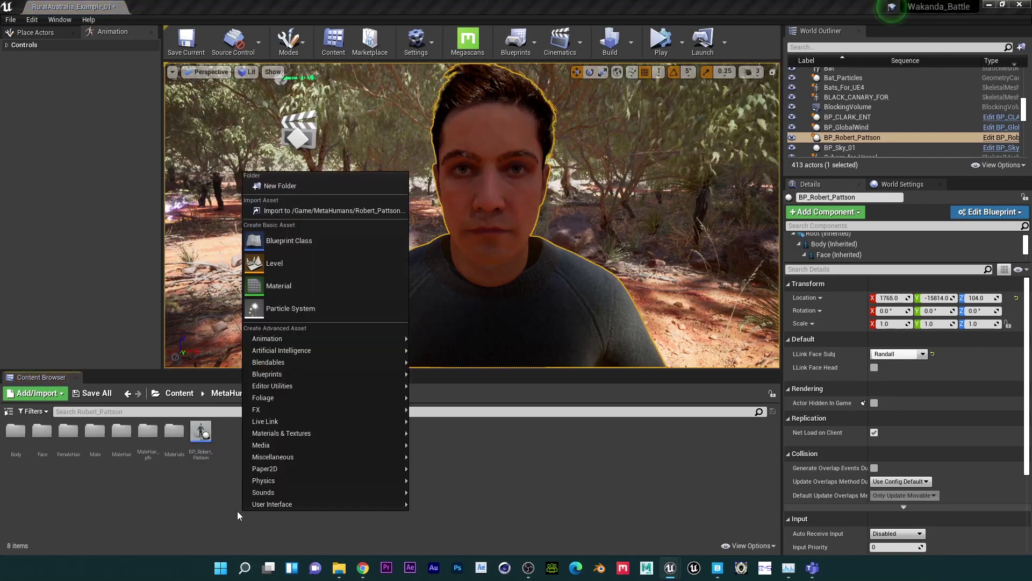
left_click(210, 512)
key("ctrl+v")
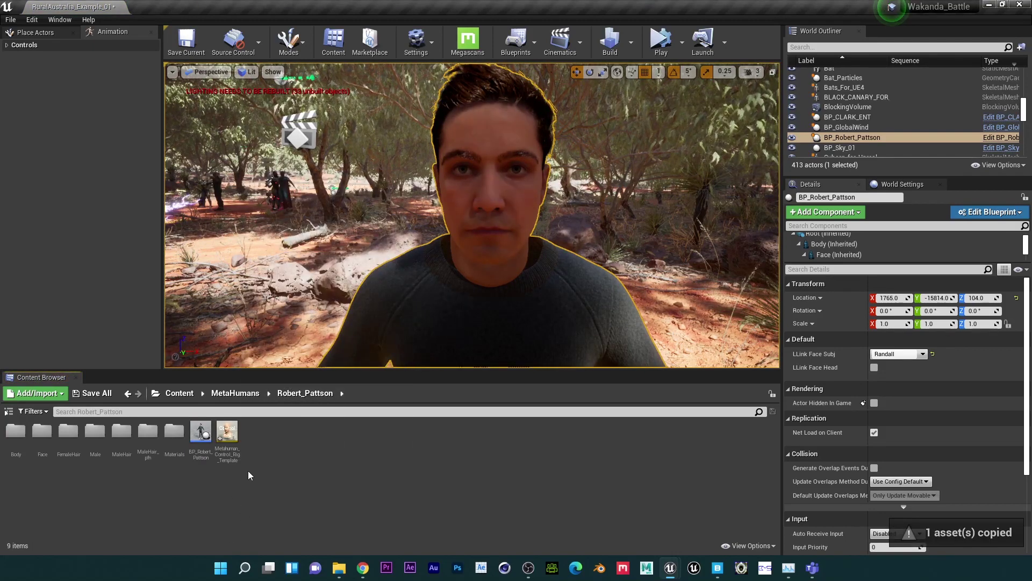
key("F2")
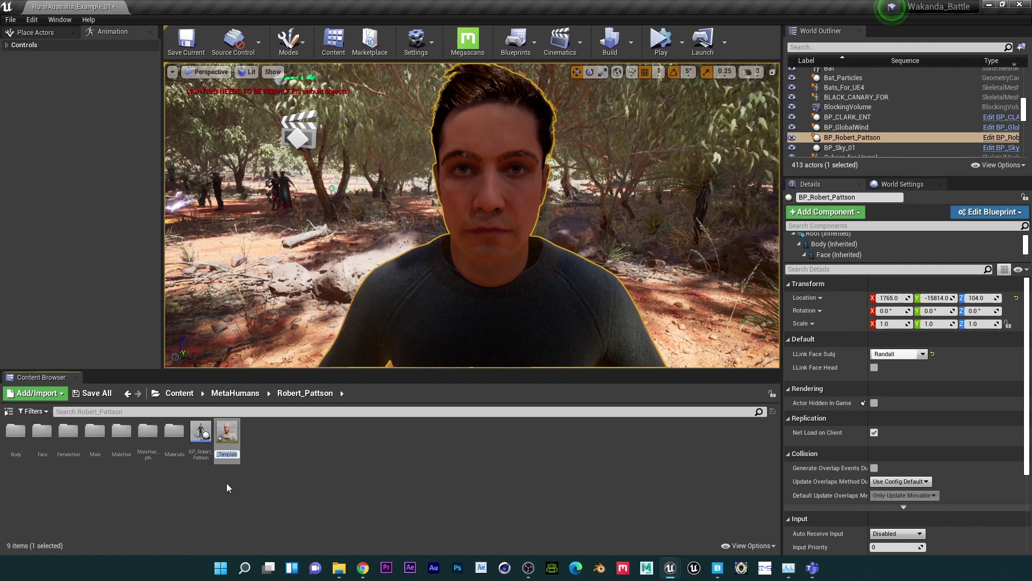
type("Ro")
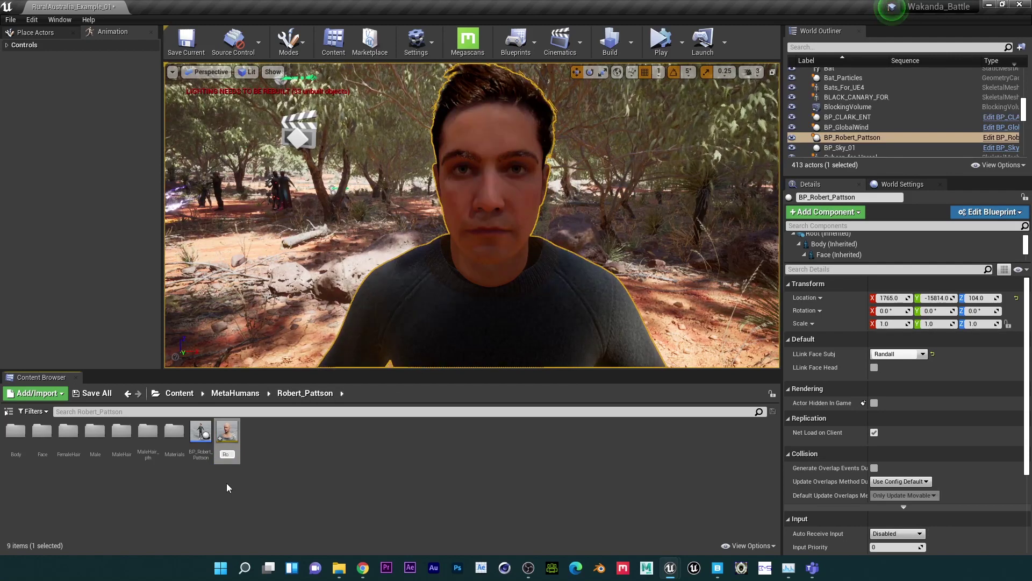
type("bert_Face")
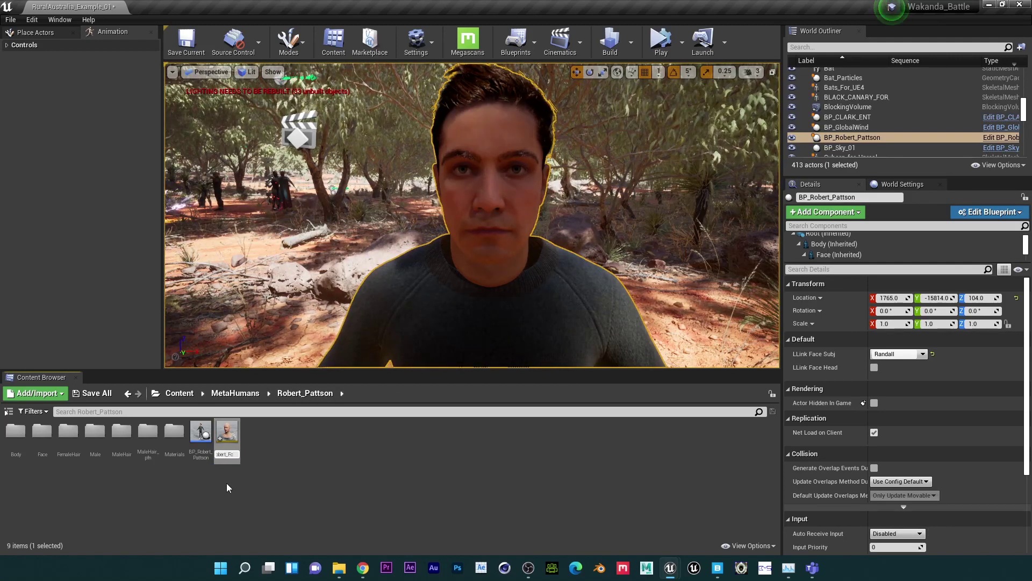
type("_Rig")
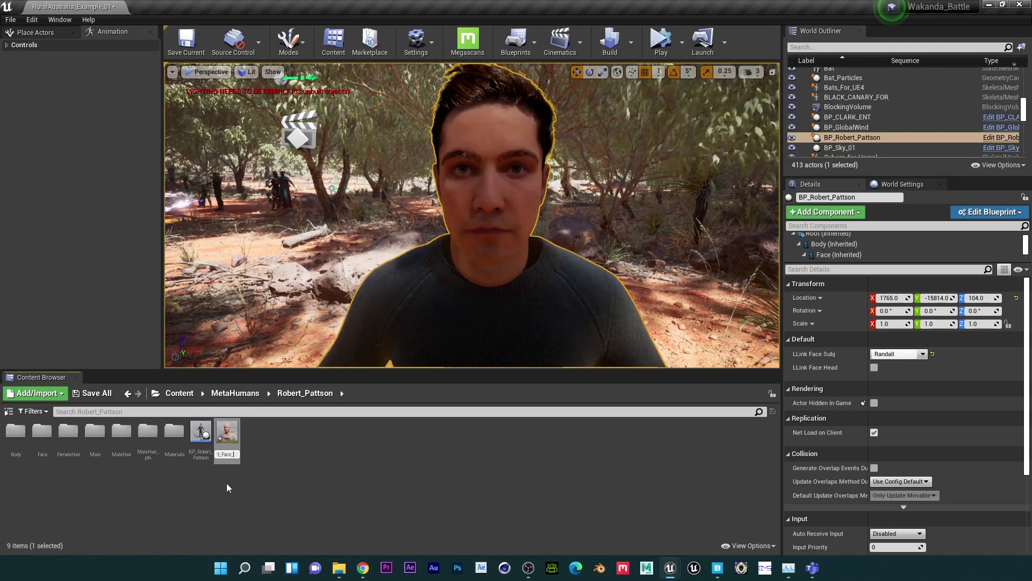
key("Return")
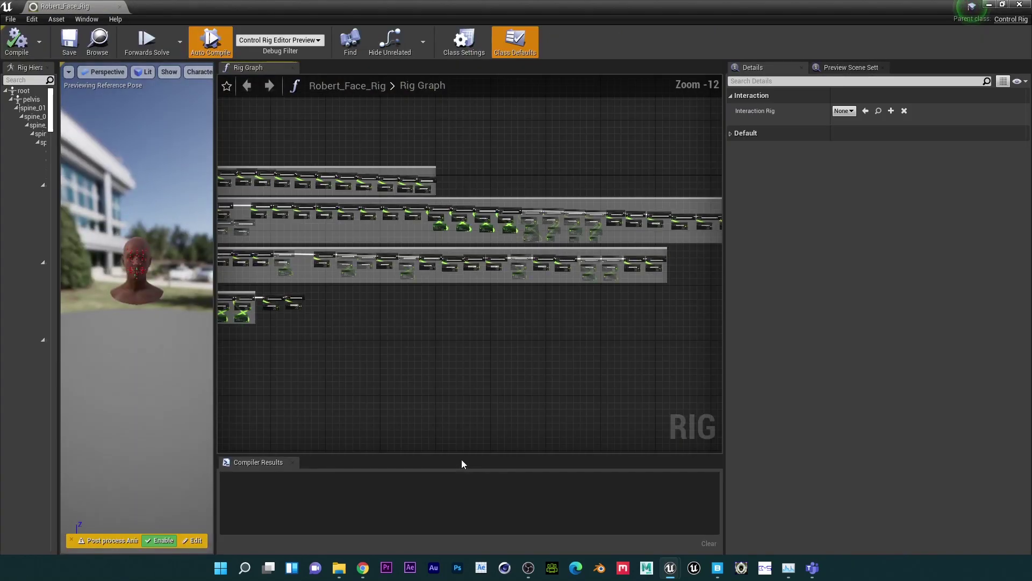
Set Robert_Face_Rig's preview mesh to Robert_Pattson_FaceMesh and close its editor.
left_click(828, 69)
left_click(907, 152)
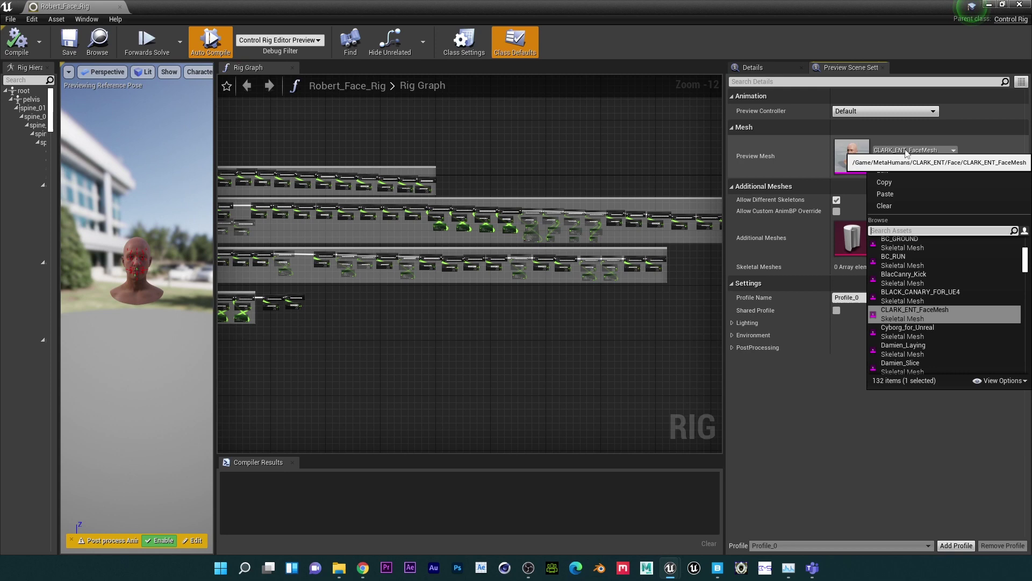
type("rob")
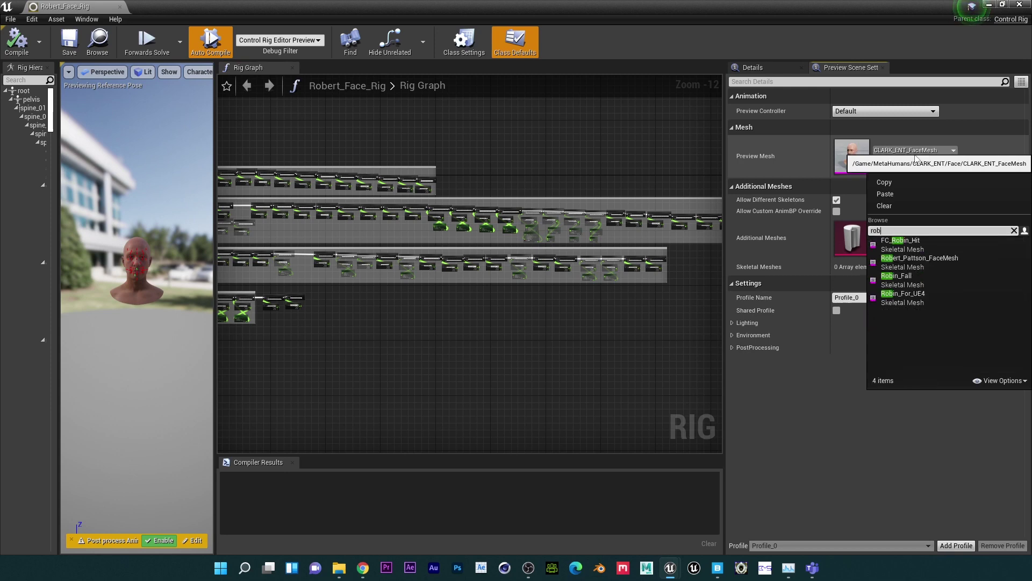
left_click(920, 261)
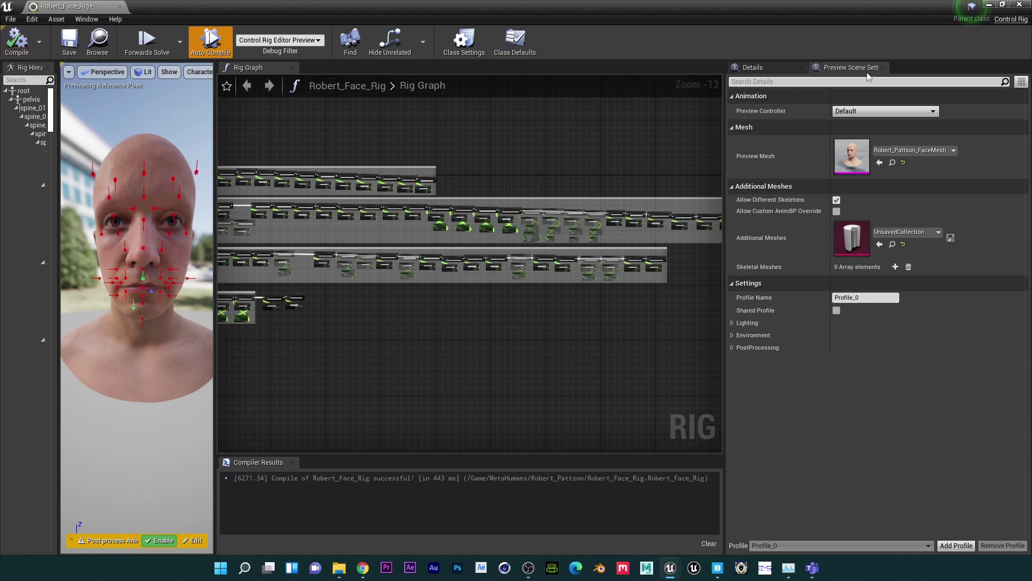
left_click(1020, 5)
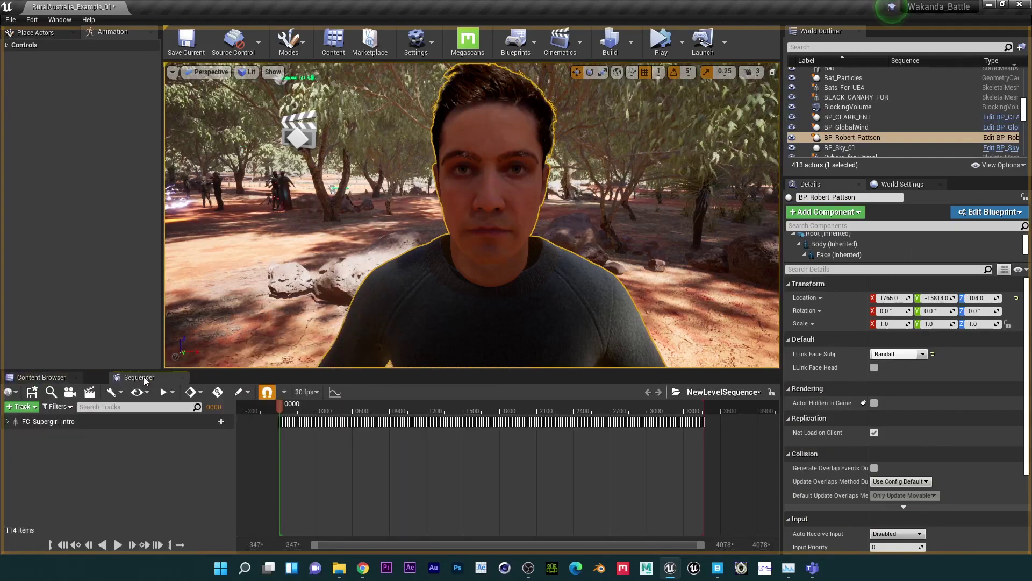
Add BP_Robert_Pattson to the level sequence and collapse its Body track.
left_click(40, 377)
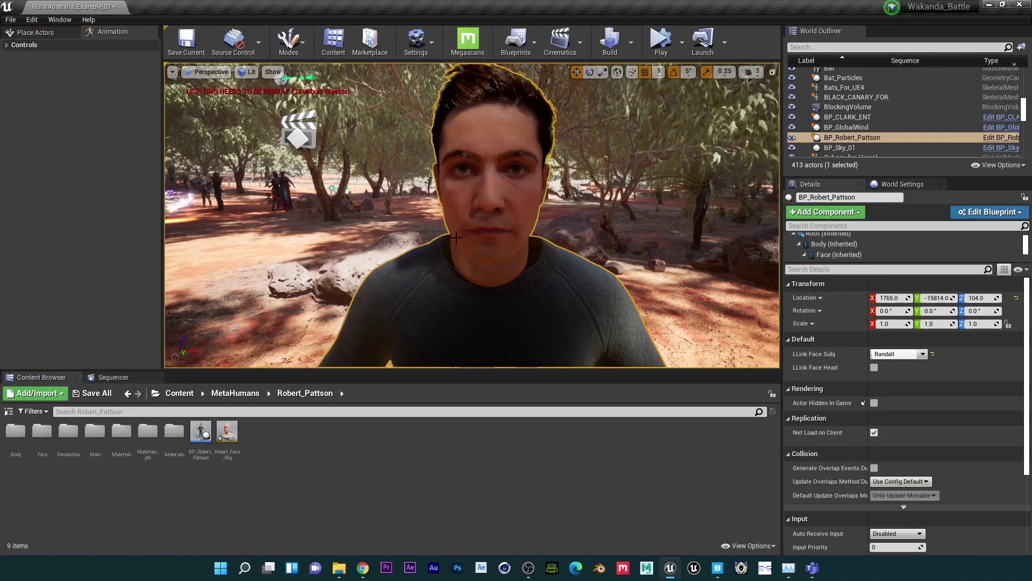
left_click(113, 377)
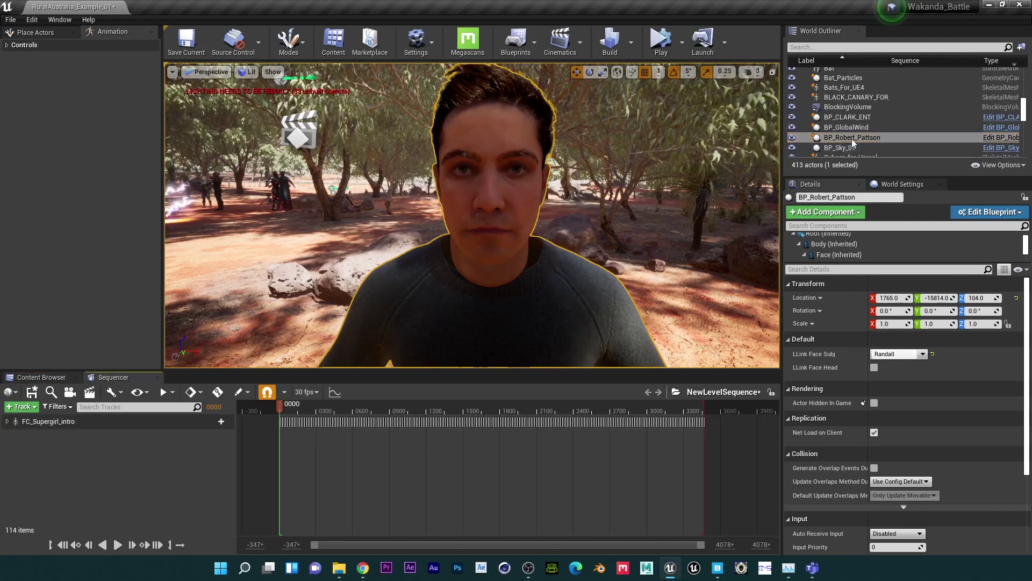
left_click_drag(851, 138, 155, 461)
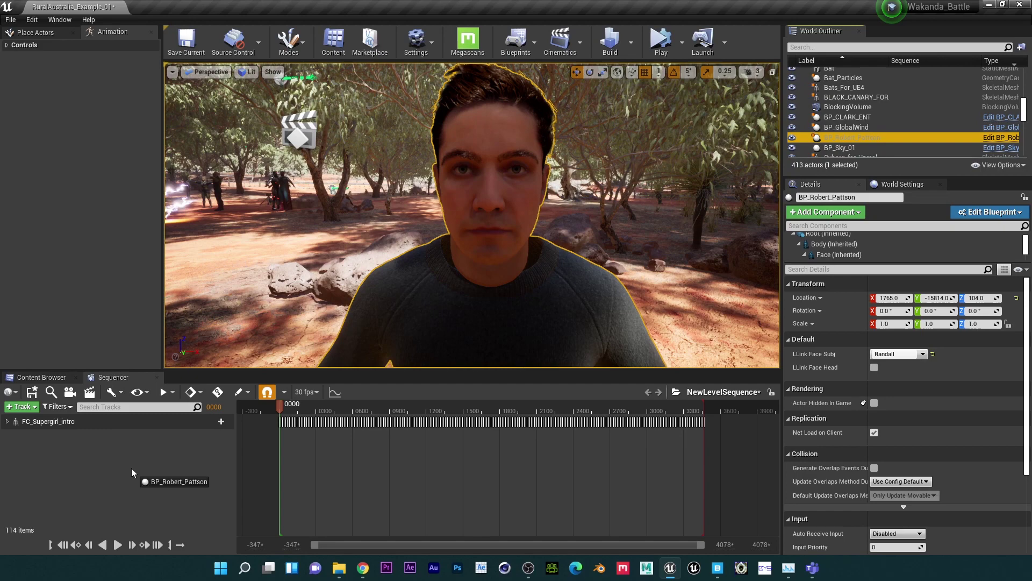
left_click_drag(131, 468, 131, 468)
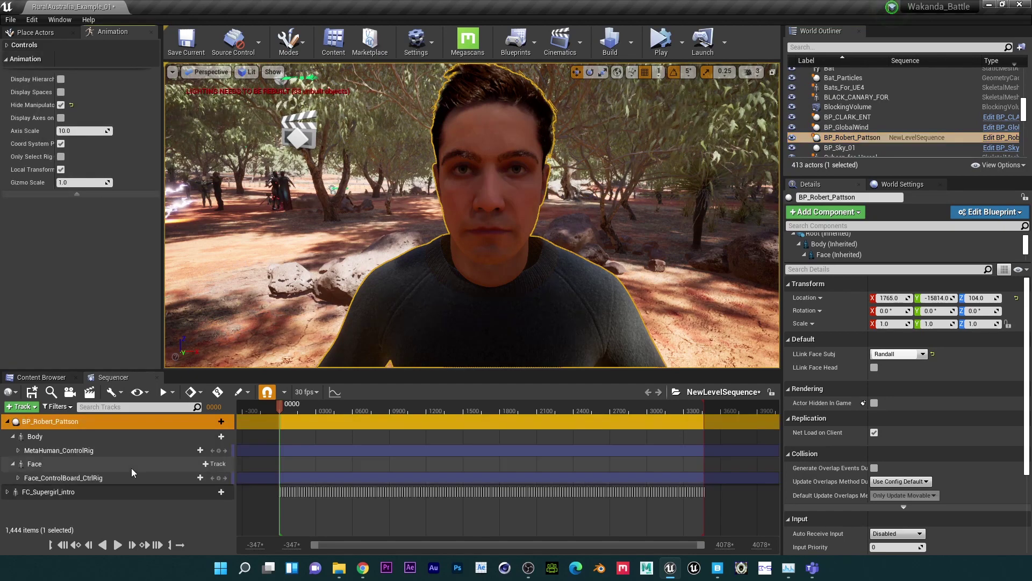
double_click(38, 437)
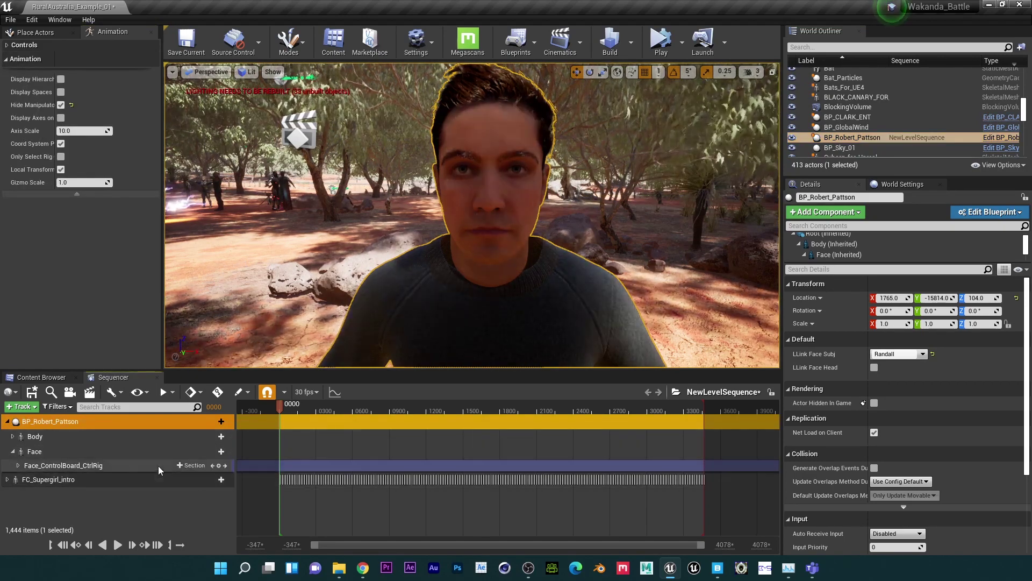
Replace Face's Face_ControlBoard_CtrlRig track with an asset-based Robert_Face_Rig control rig track.
left_click(94, 466)
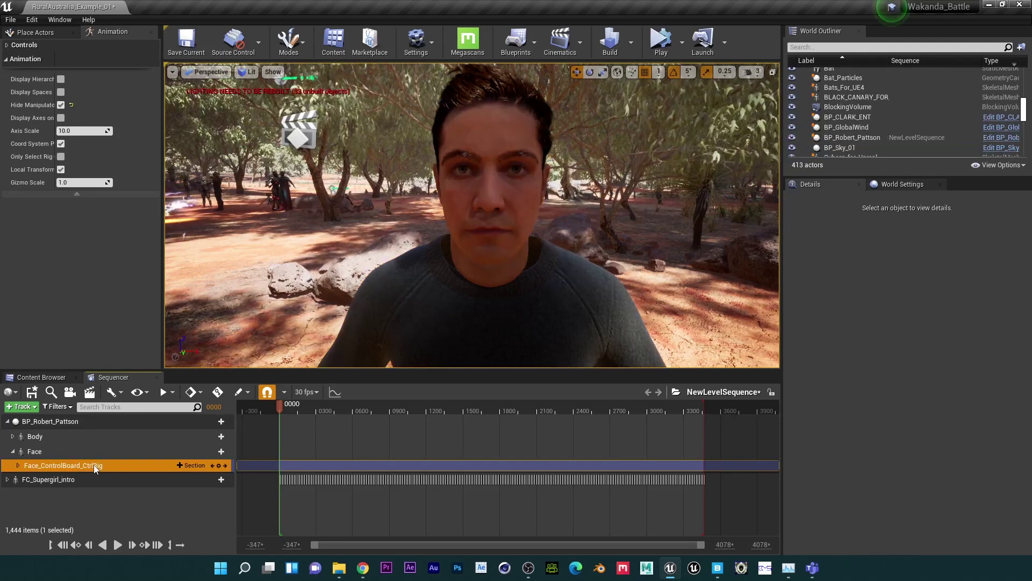
key("Delete")
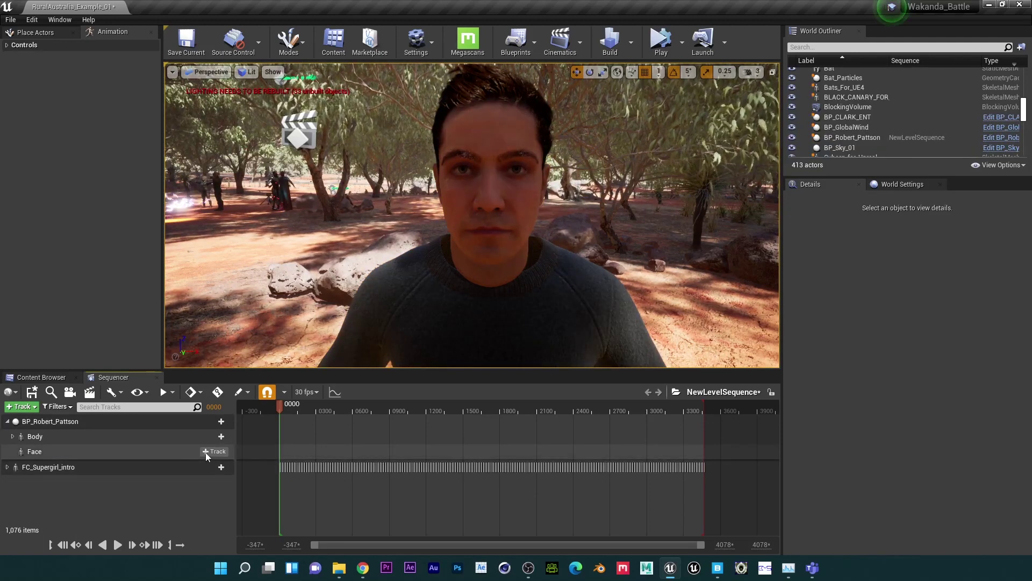
left_click(206, 454)
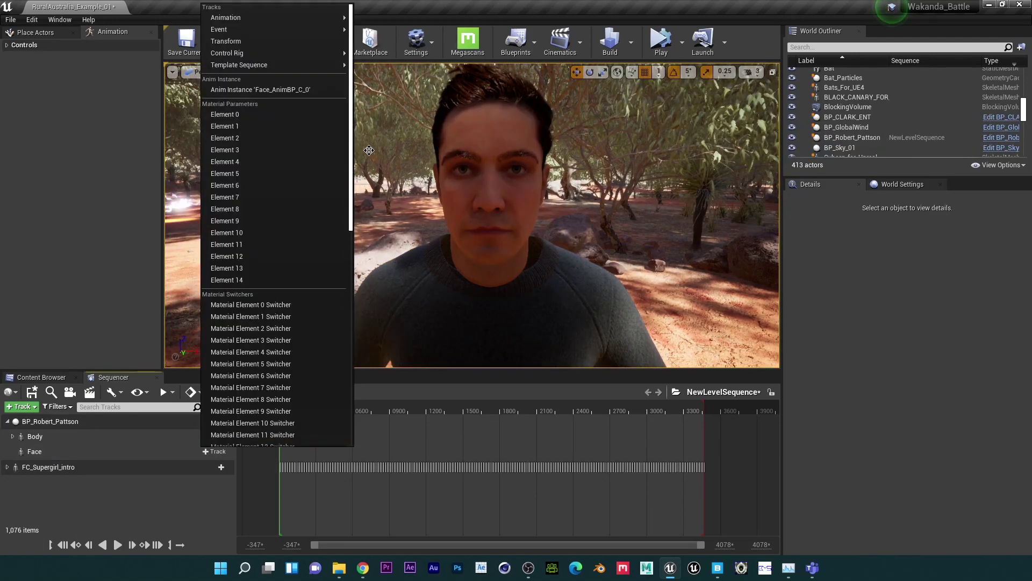
scroll(353, 161, "down", 5)
scroll(363, 159, "up", 8)
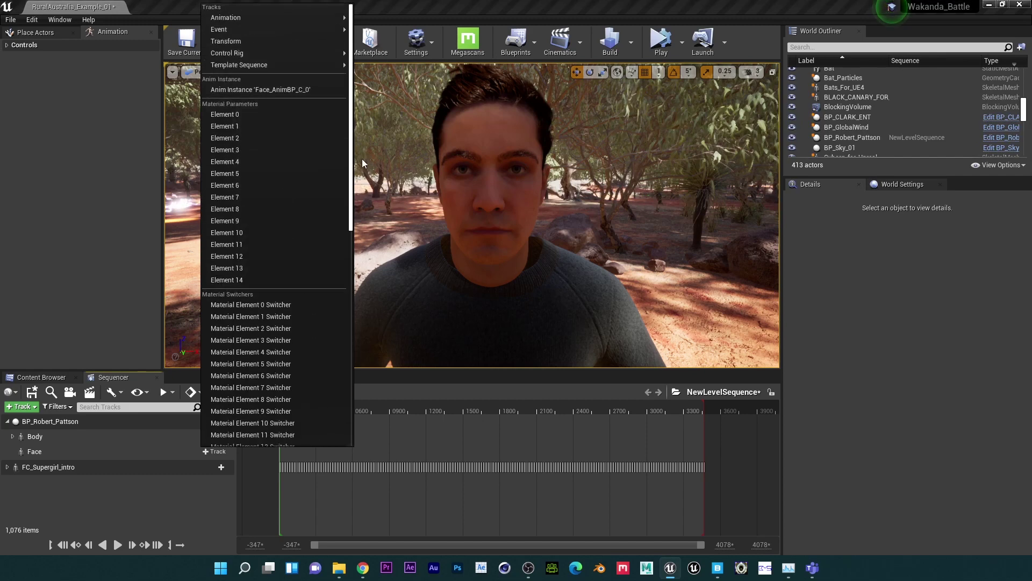
mouse_move(293, 64)
mouse_move(424, 88)
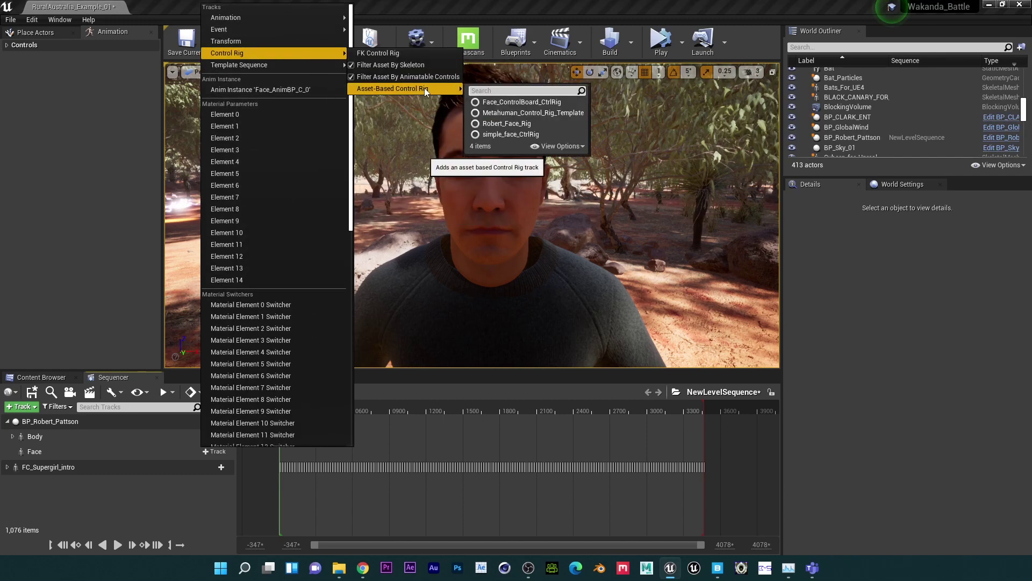
left_click(512, 124)
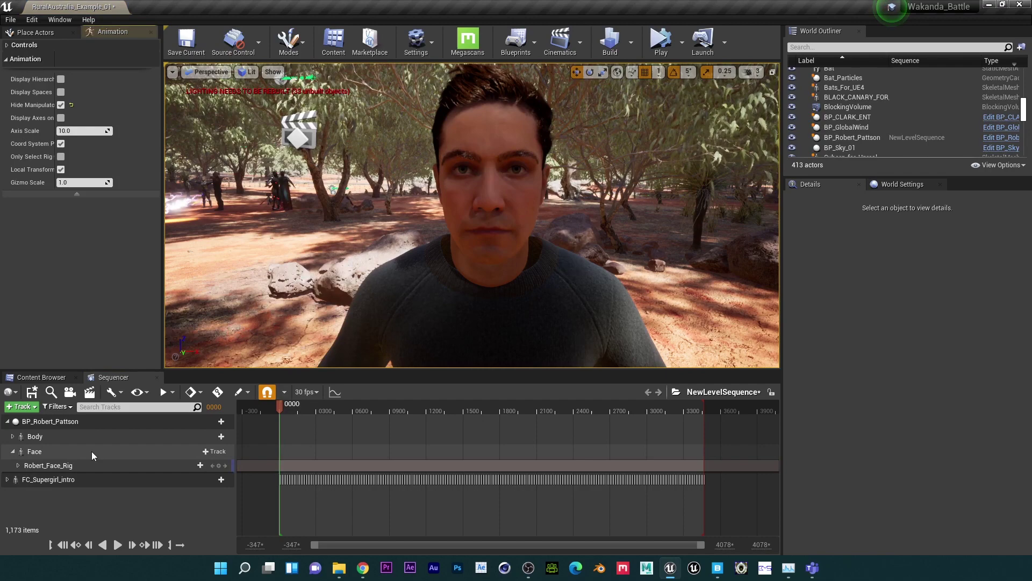
Expand Robert_Face_Rig's controls and show its manipulators on the face.
left_click(24, 466)
left_click(18, 466)
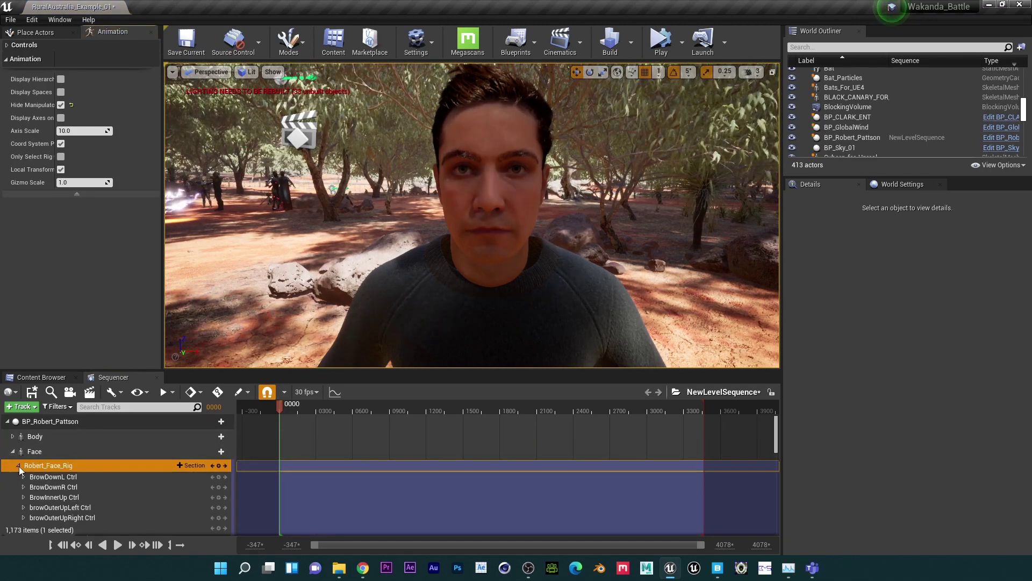
left_click(54, 487)
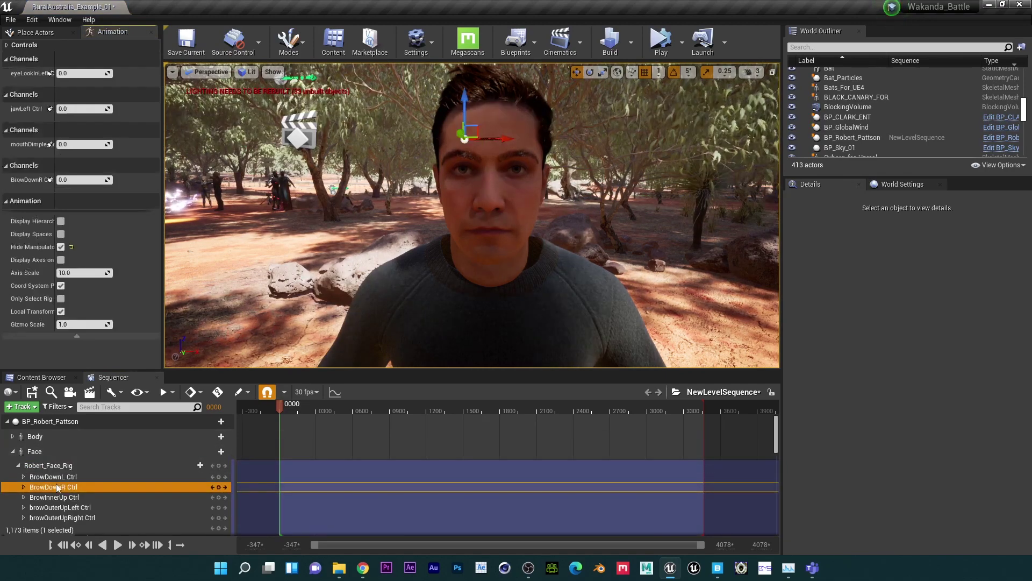
left_click(60, 247)
scroll(494, 231, "up", 3)
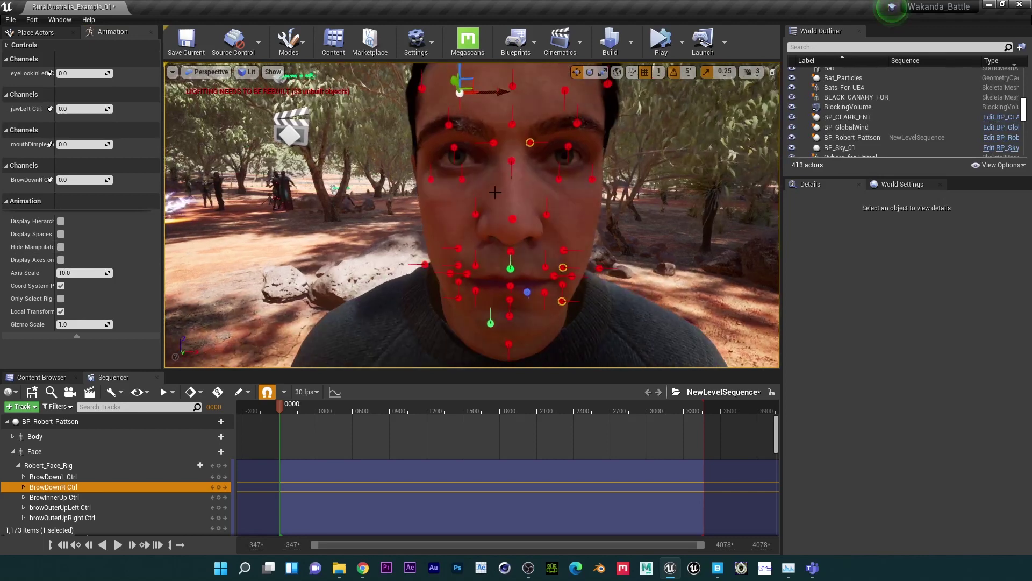
Select the eye look, cheekPuff, jawOpen, mouthShrugLower and eyeSquintRight controls on the face.
left_click(520, 143)
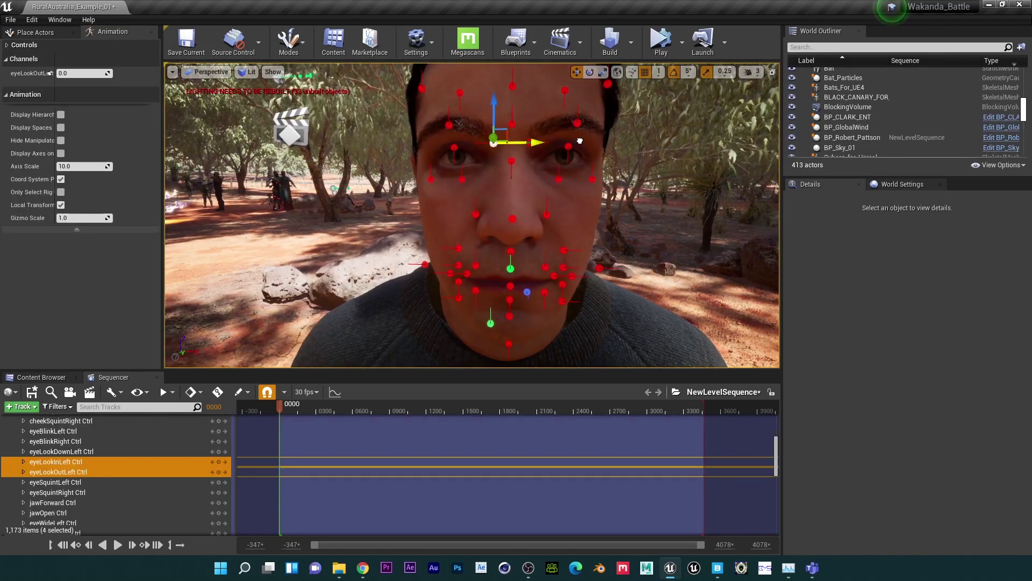
left_click(513, 218)
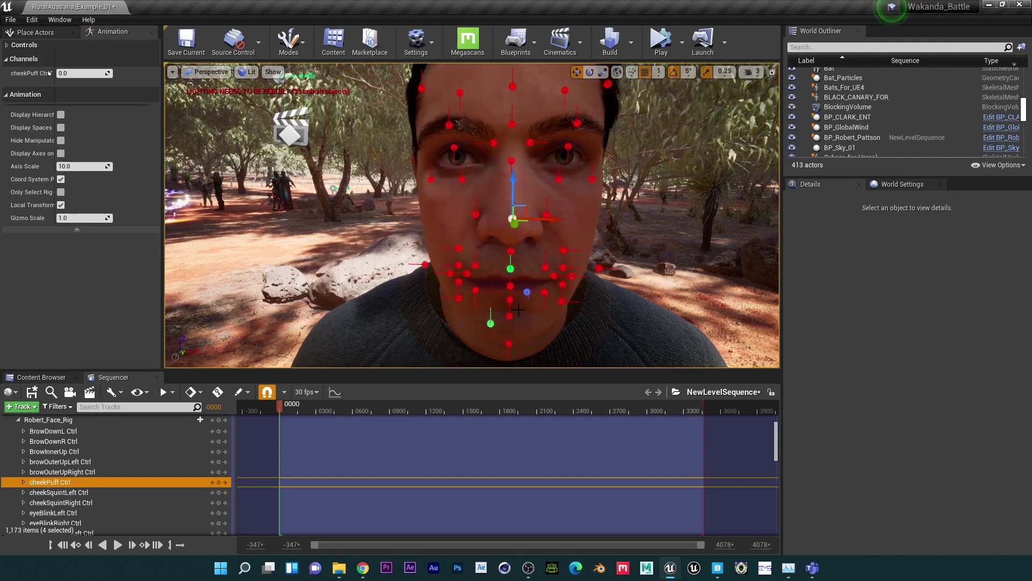
left_click(511, 281)
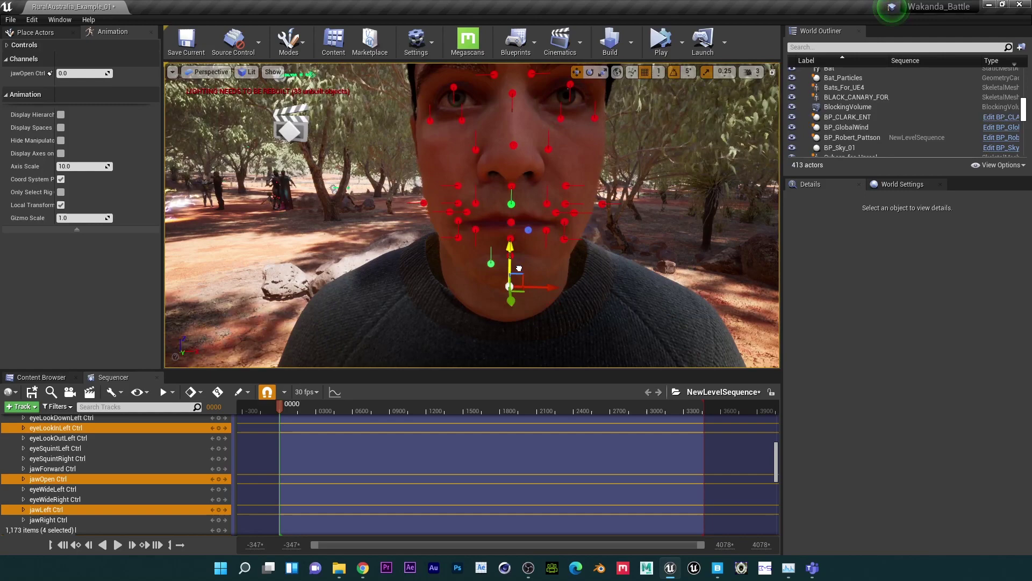
left_click(491, 262)
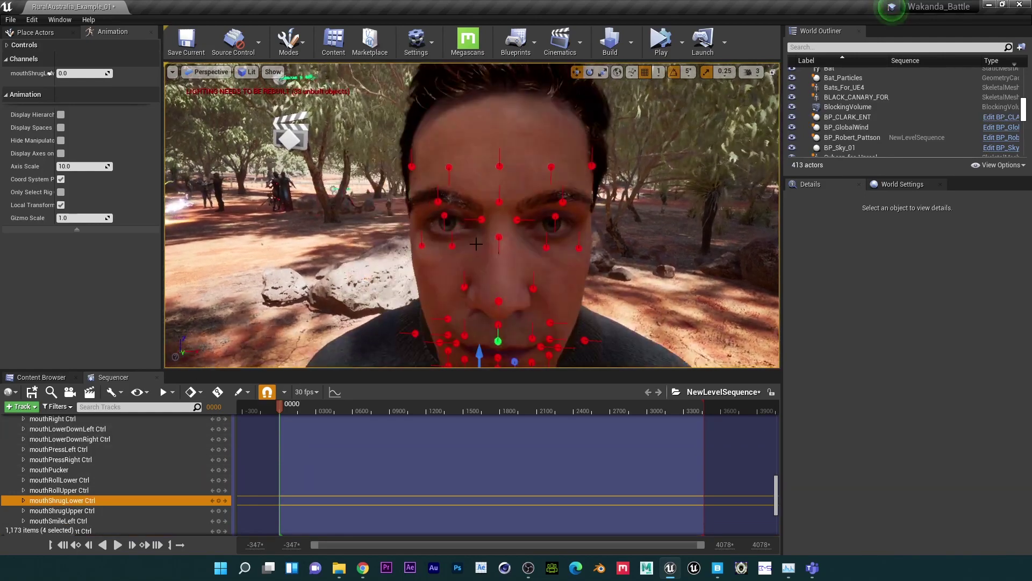
left_click(453, 245)
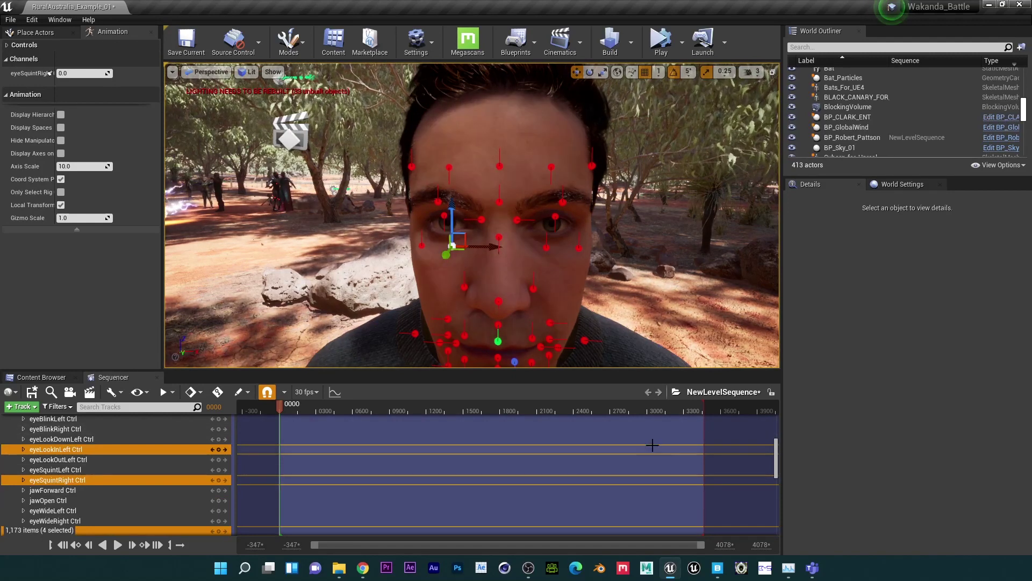
Collapse BP_Robert_Pattson and expand FC_Supergirl_intro to its Animation, Face_Mocap_Rig and Transform tracks.
left_click_drag(779, 448, 778, 419)
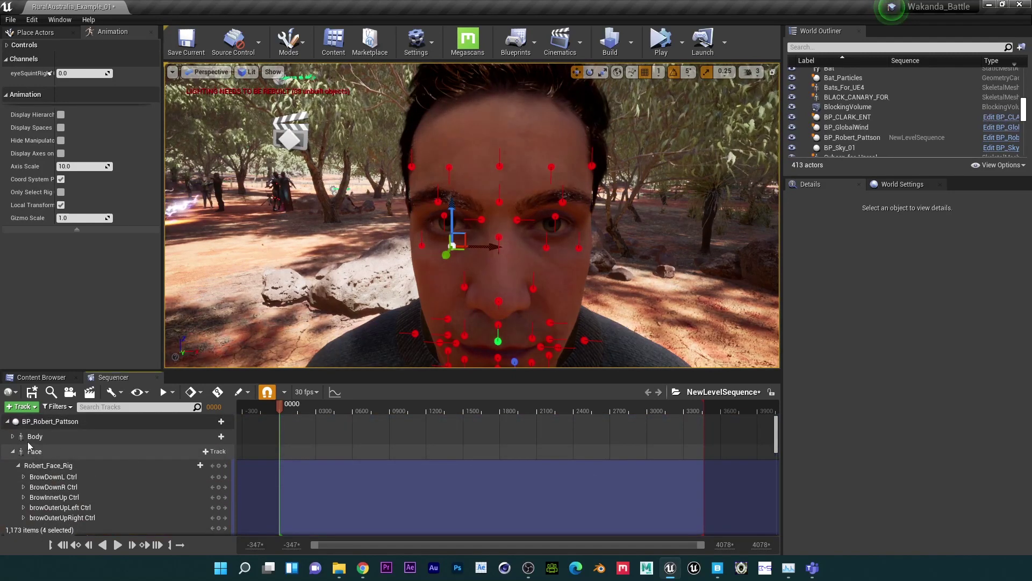
left_click(7, 421)
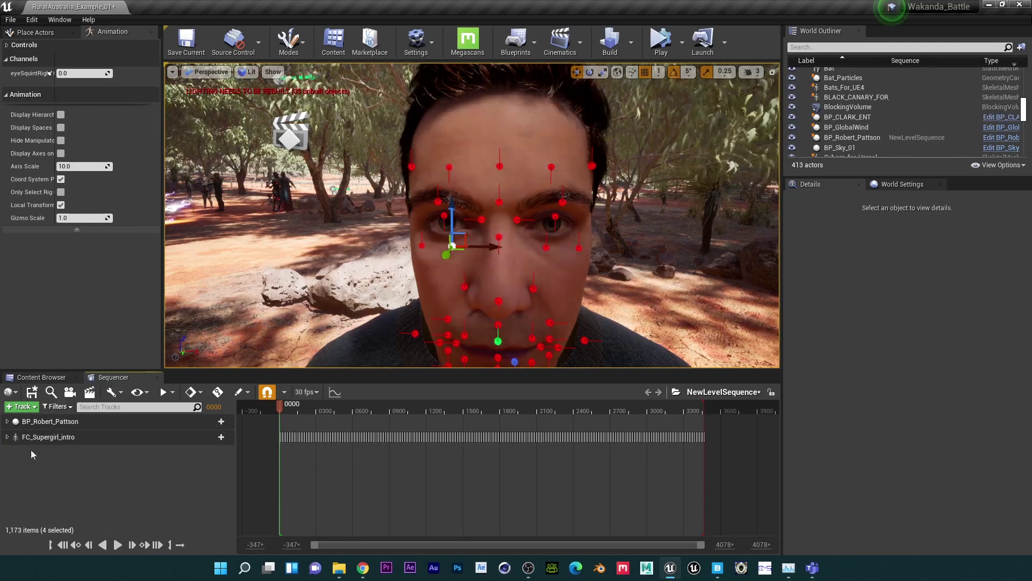
left_click(42, 377)
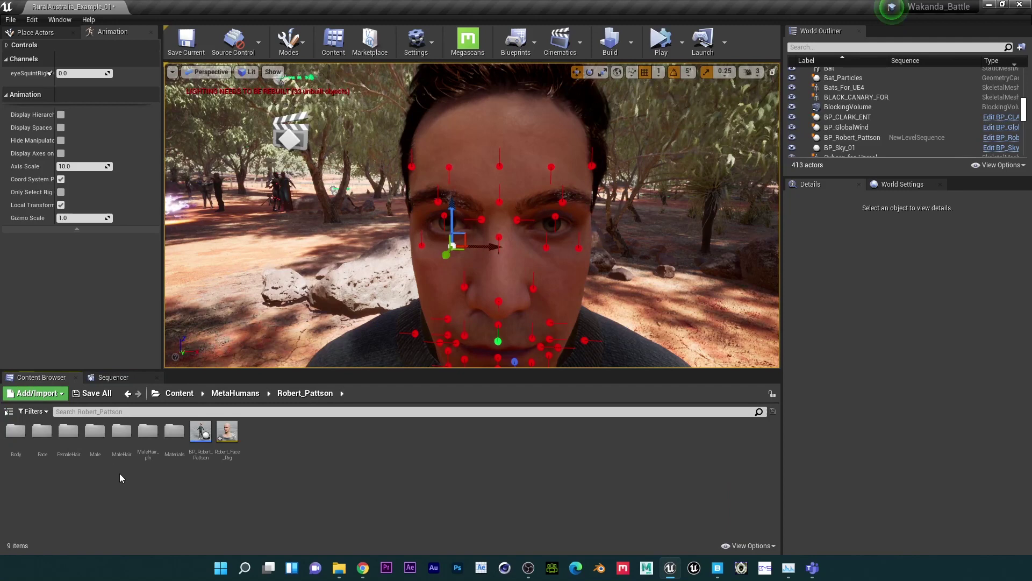
left_click(129, 378)
left_click(8, 437)
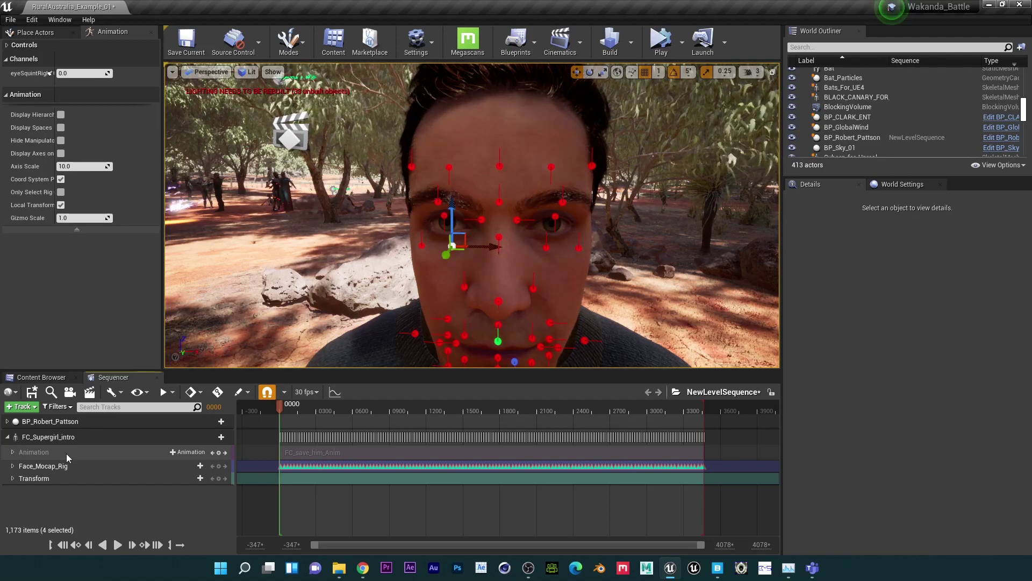
Delete the Face_Mocap_Rig track and the existing FC_save_him_Anim section.
left_click(32, 466)
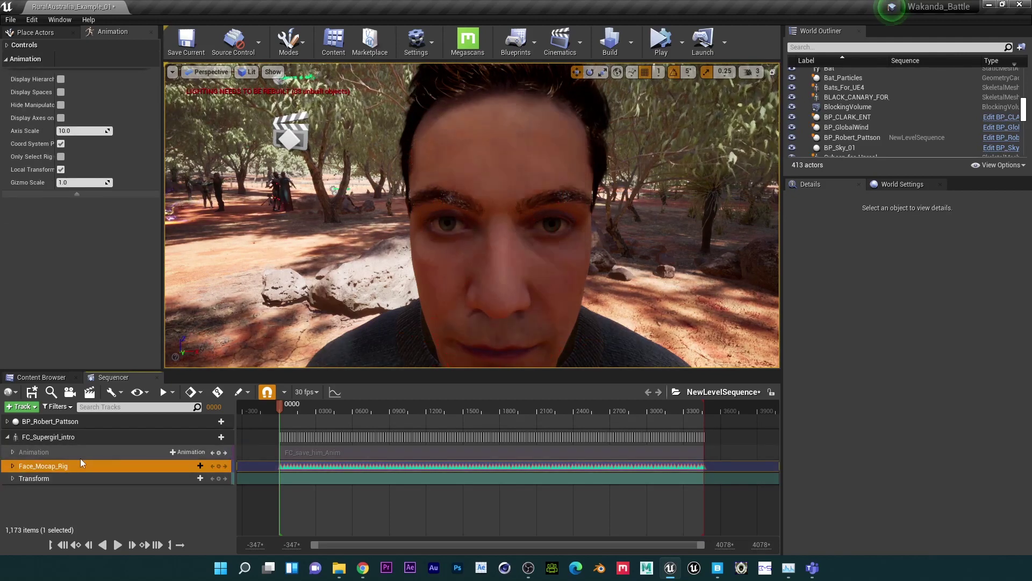
key("Delete")
left_click(274, 458)
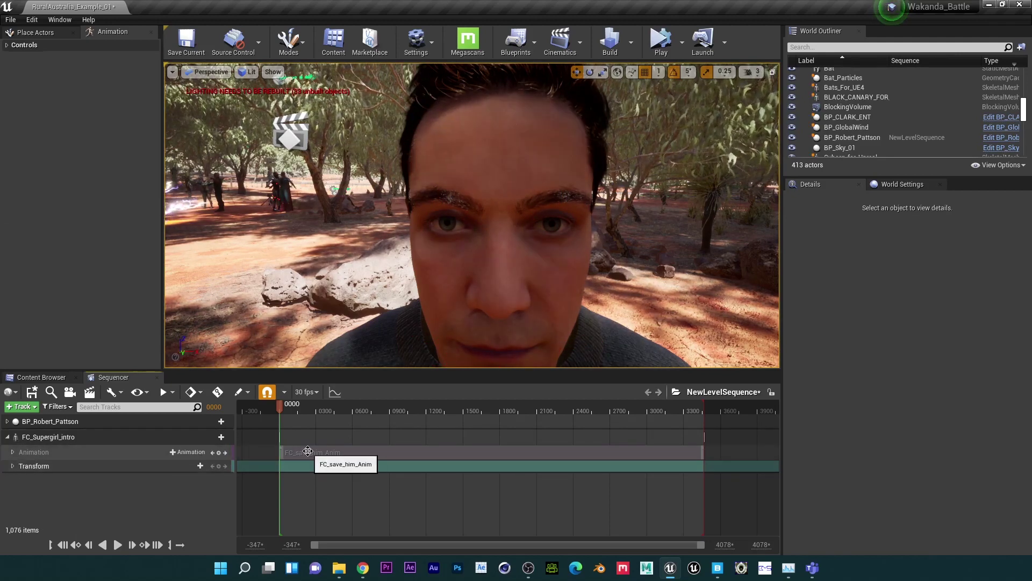
key("Delete")
Add a new FC_save_him_Anim section to FC_Supergirl_intro's Animation track.
left_click(203, 453)
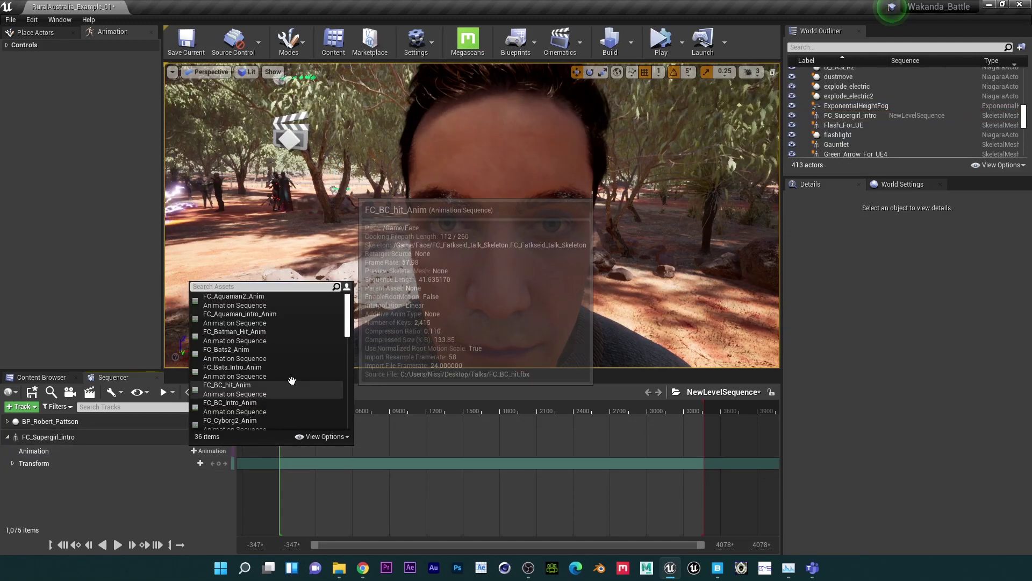
type("save")
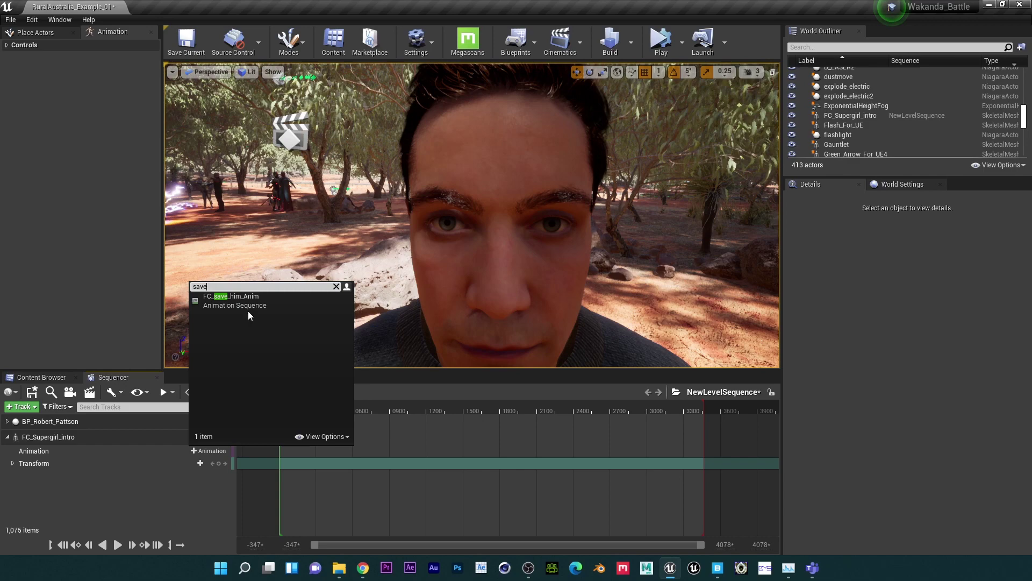
left_click(247, 301)
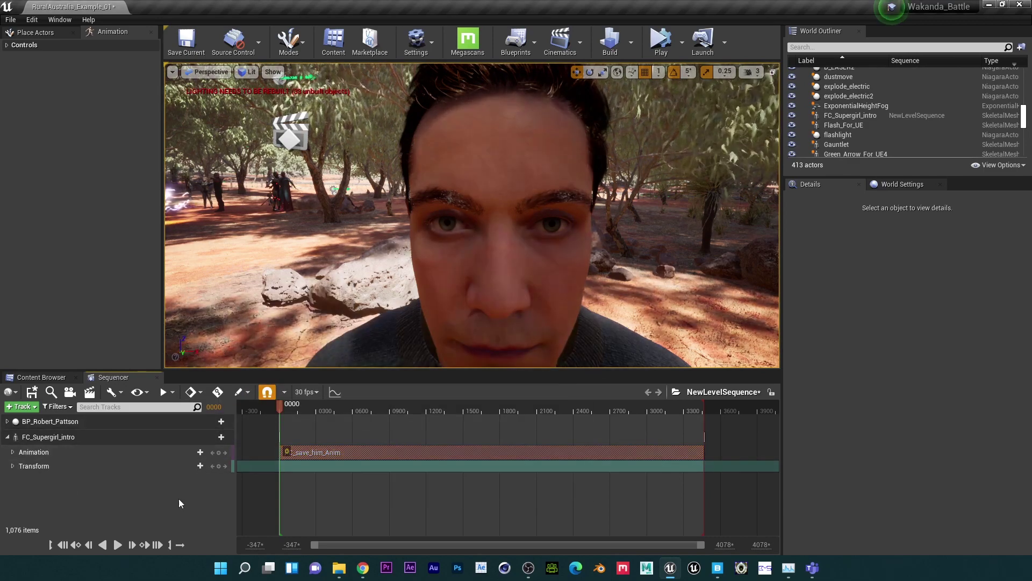
left_click(56, 438)
Bake FC_Supergirl_intro's animation to the Face_Mocap_Rig control rig.
right_click(57, 438)
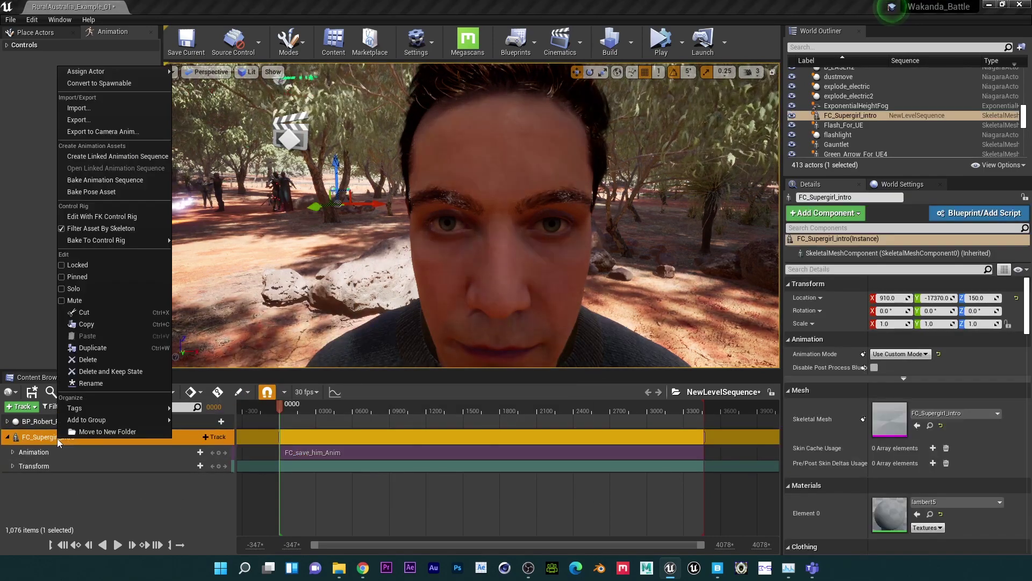
mouse_move(134, 244)
left_click(226, 253)
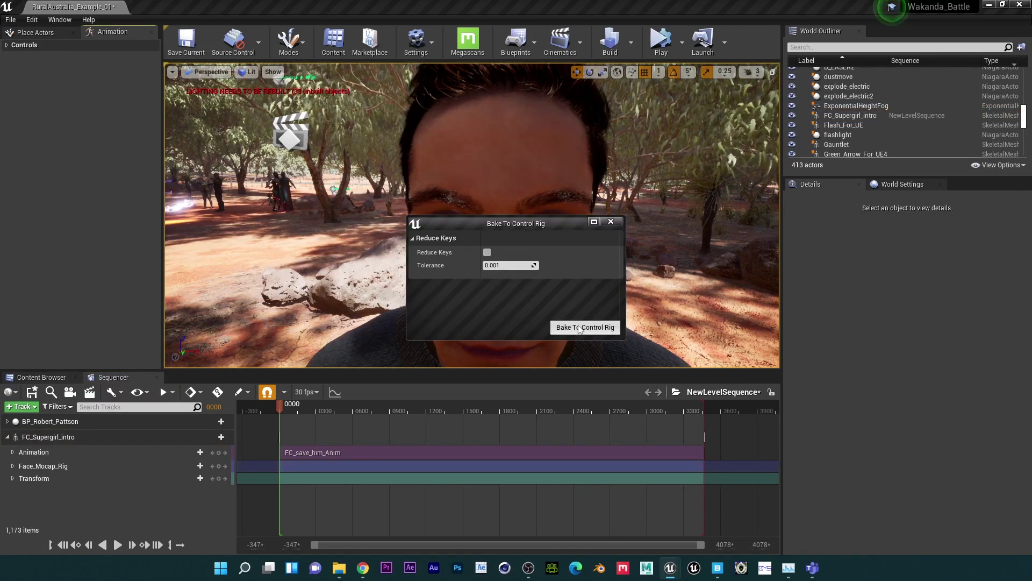
left_click(567, 334)
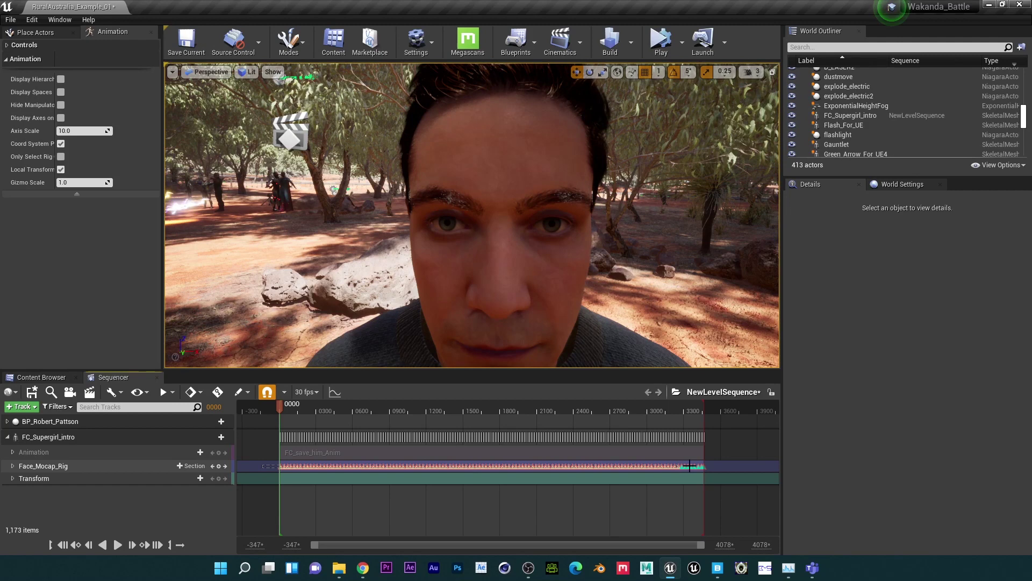
Copy the baked Face_Mocap_Rig keys onto Robert's face controls and hide the manipulators.
left_click(714, 465)
right_click(679, 466)
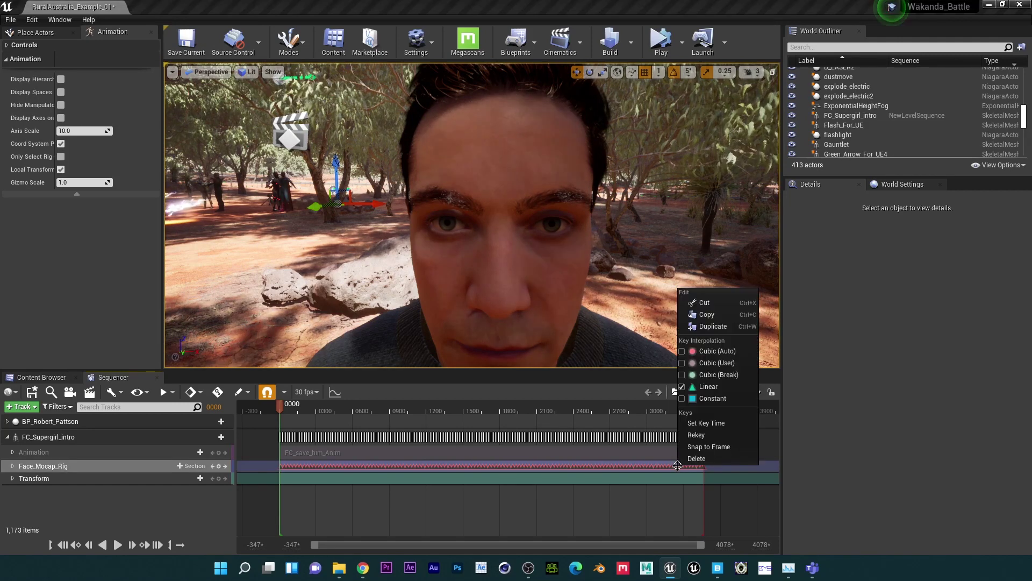
left_click(704, 315)
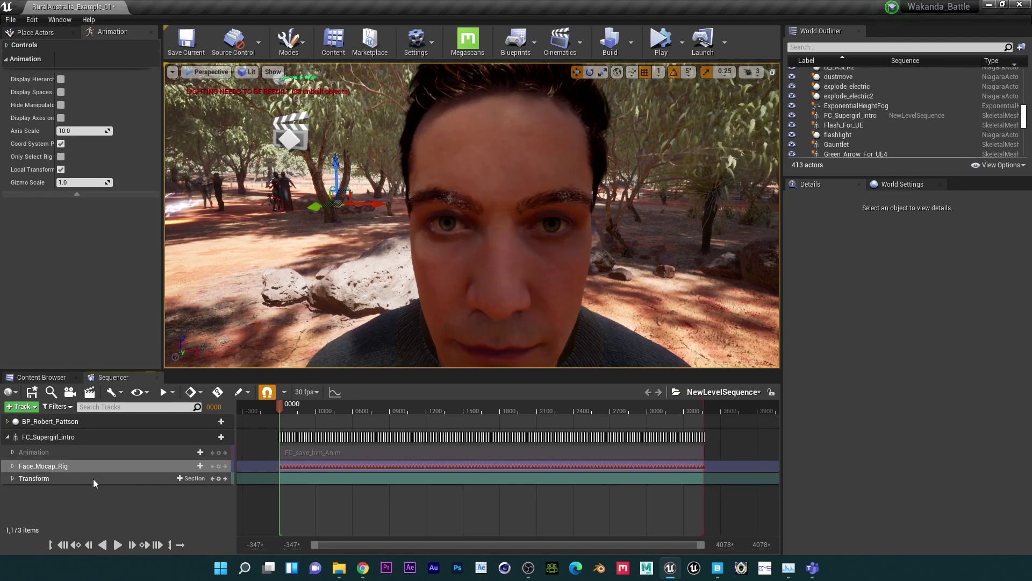
left_click(8, 421)
left_click(53, 477)
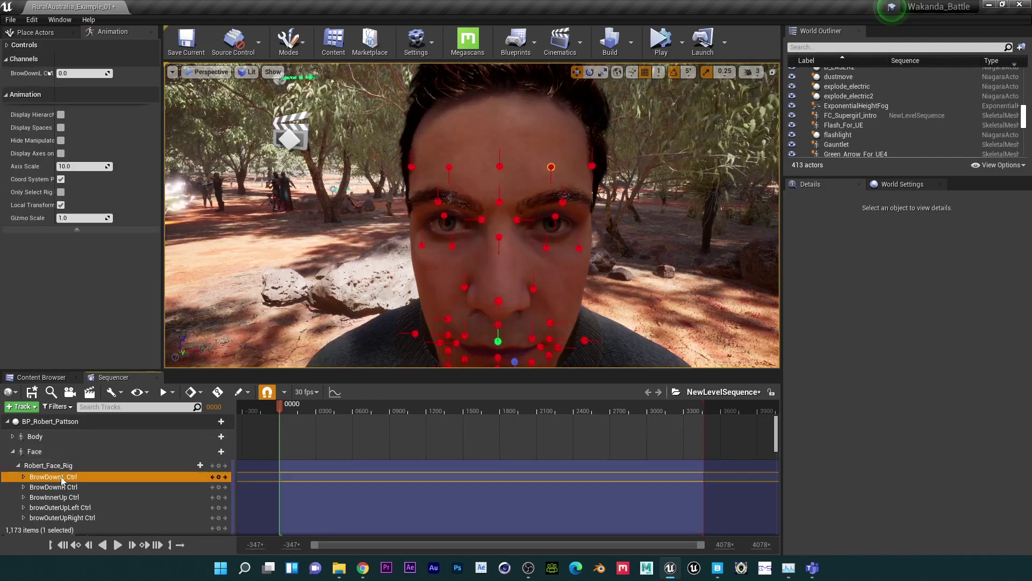
right_click(61, 476)
left_click(91, 409)
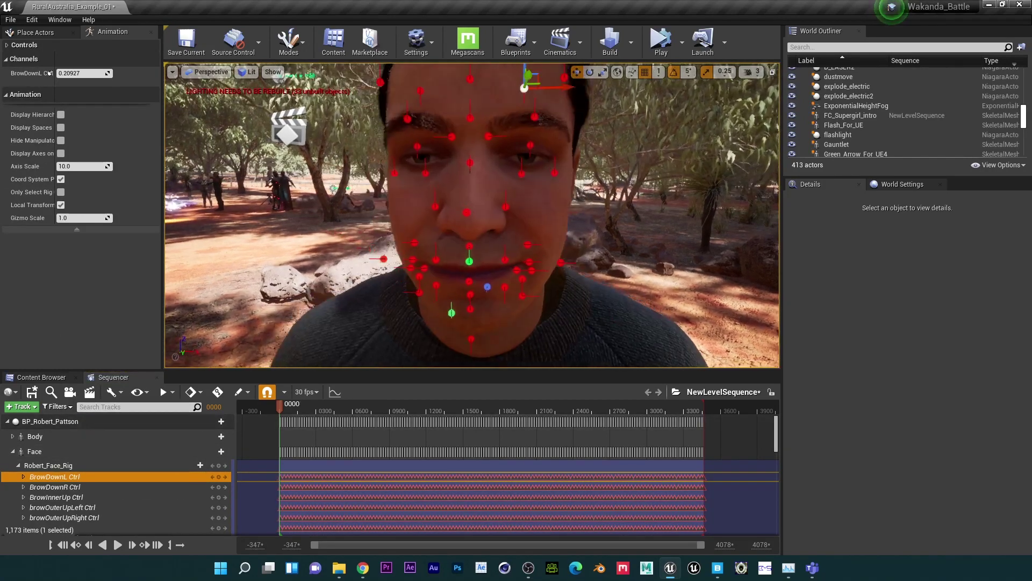
left_click(61, 140)
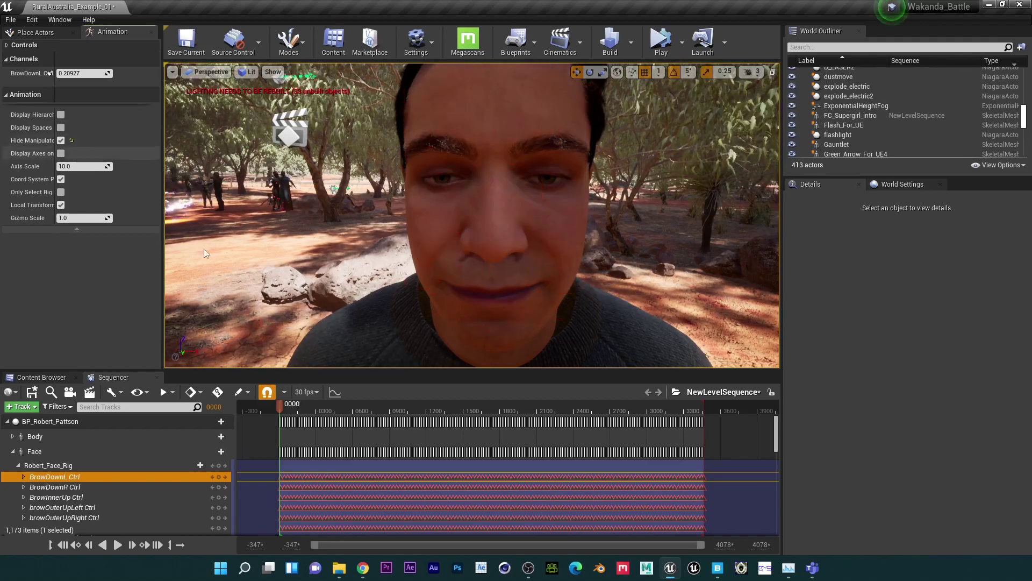
Play the baked face mocap, watching it full screen, then return to the normal layout at frame 1223.
left_click(118, 544)
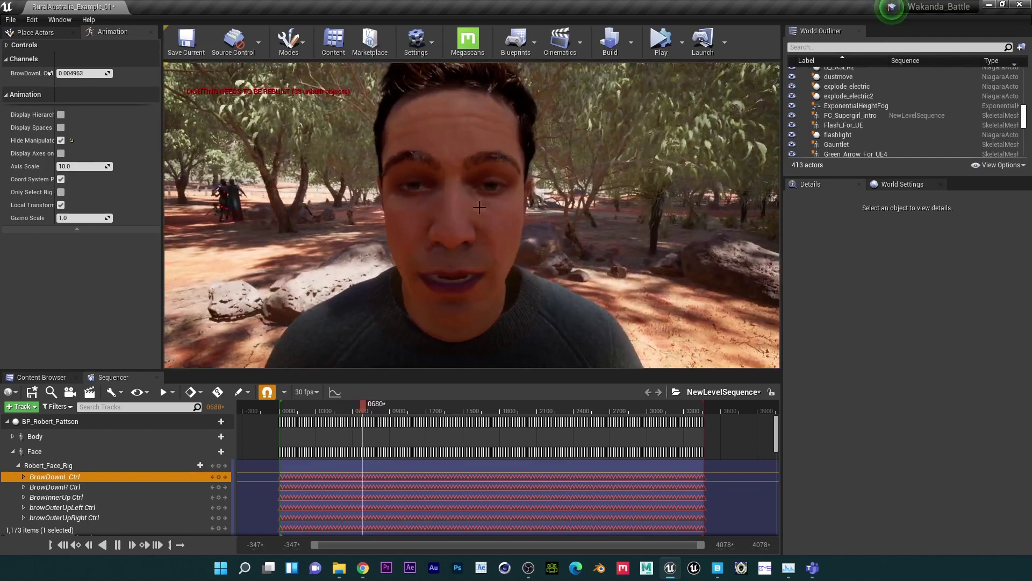
key("F11")
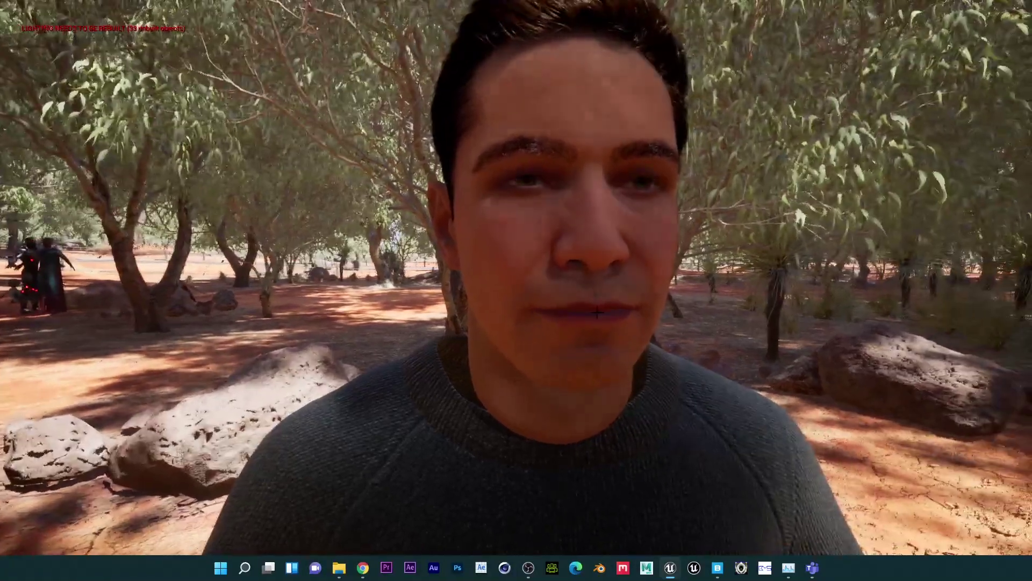
key("F11")
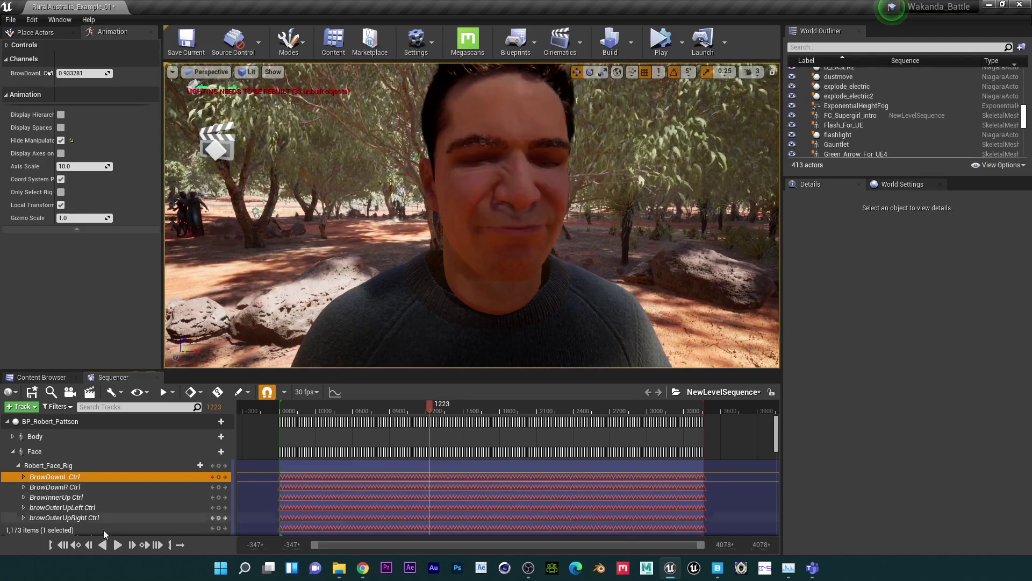
At frame 1050, show the face rig controls and add an additive section to Robert_Face_Rig.
left_click(63, 545)
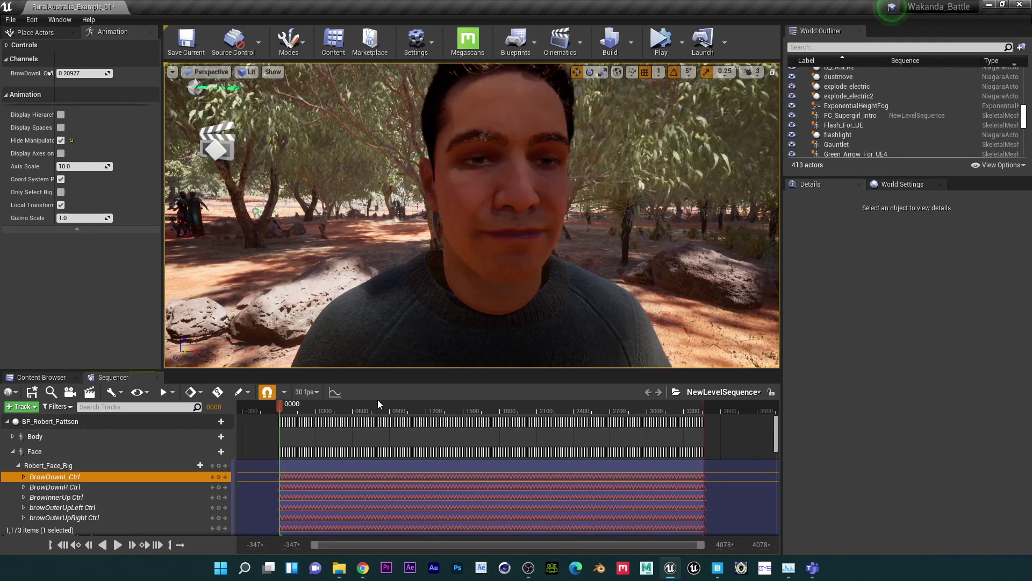
left_click_drag(380, 405, 408, 402)
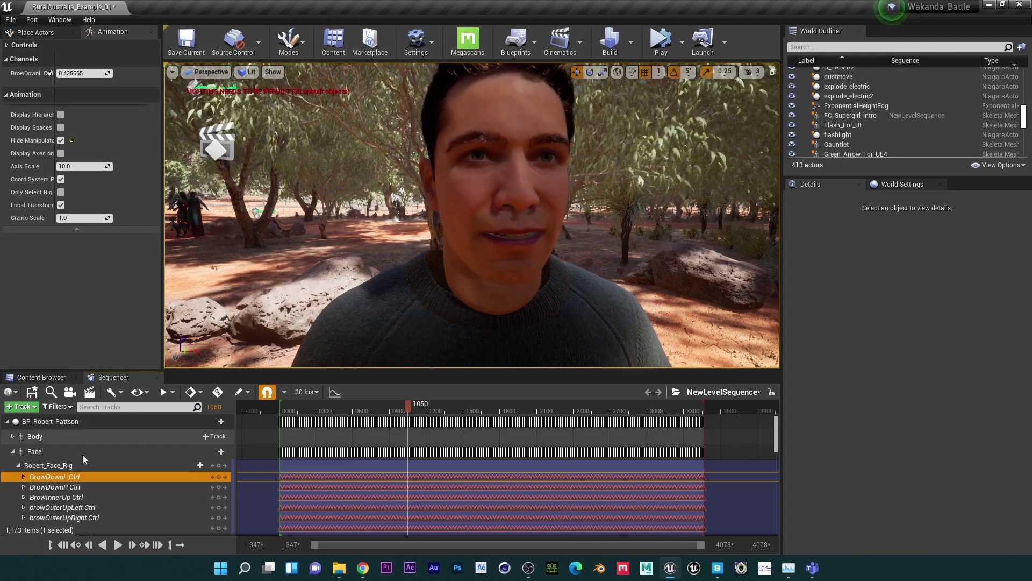
left_click(61, 141)
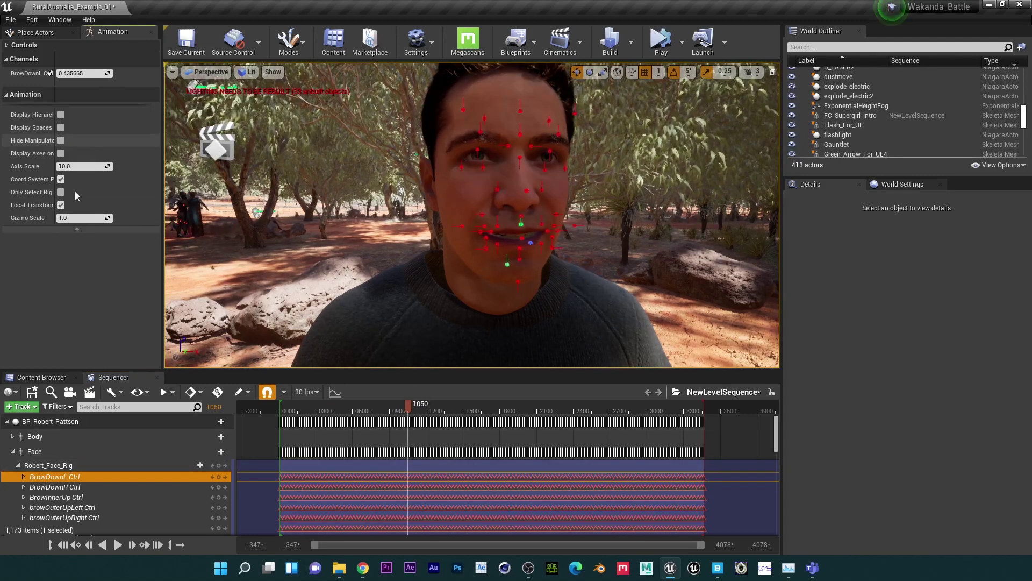
left_click(191, 466)
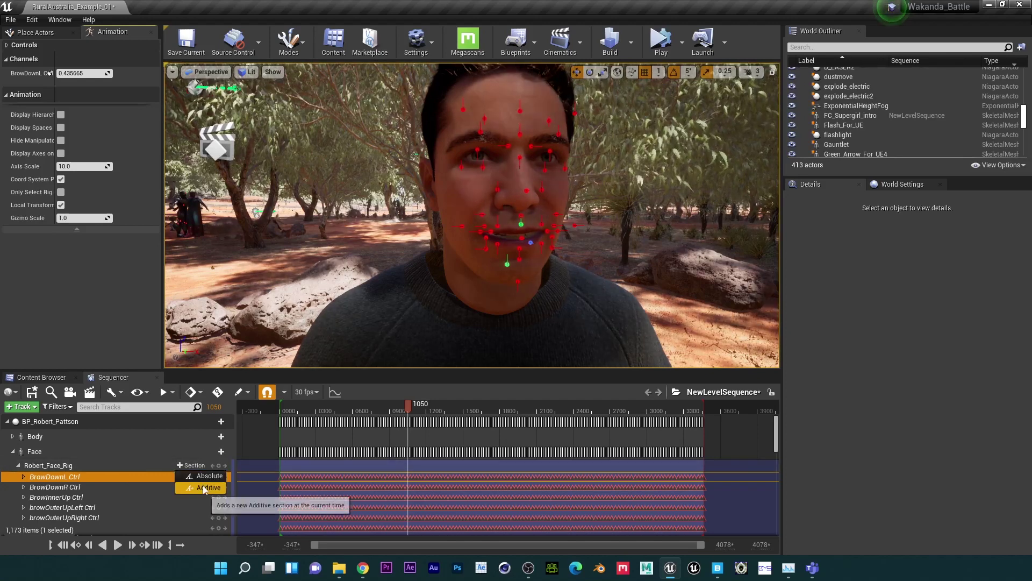
left_click(204, 487)
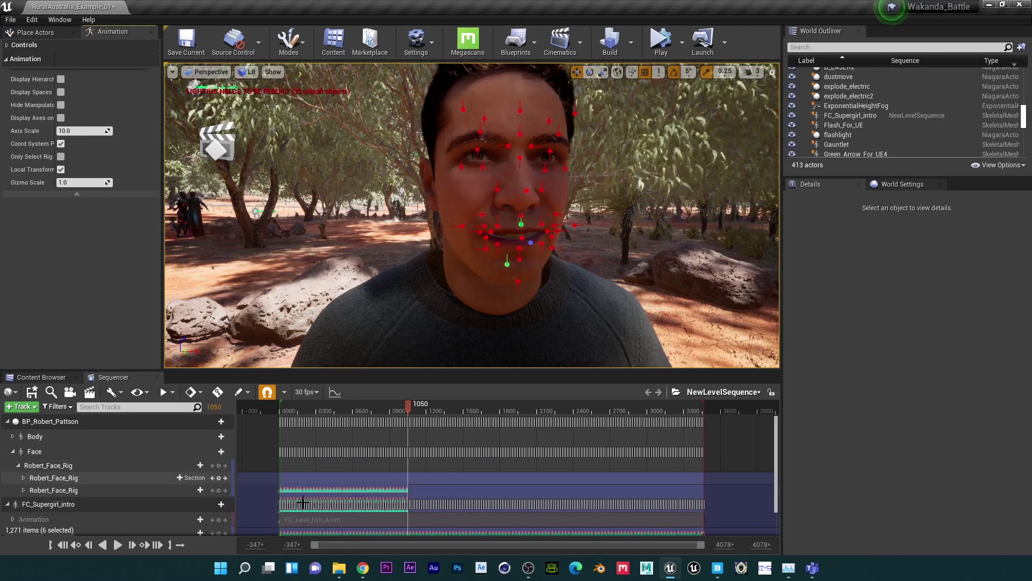
Stretch the additive section back to the sequence start and key all its controls.
left_click(23, 490)
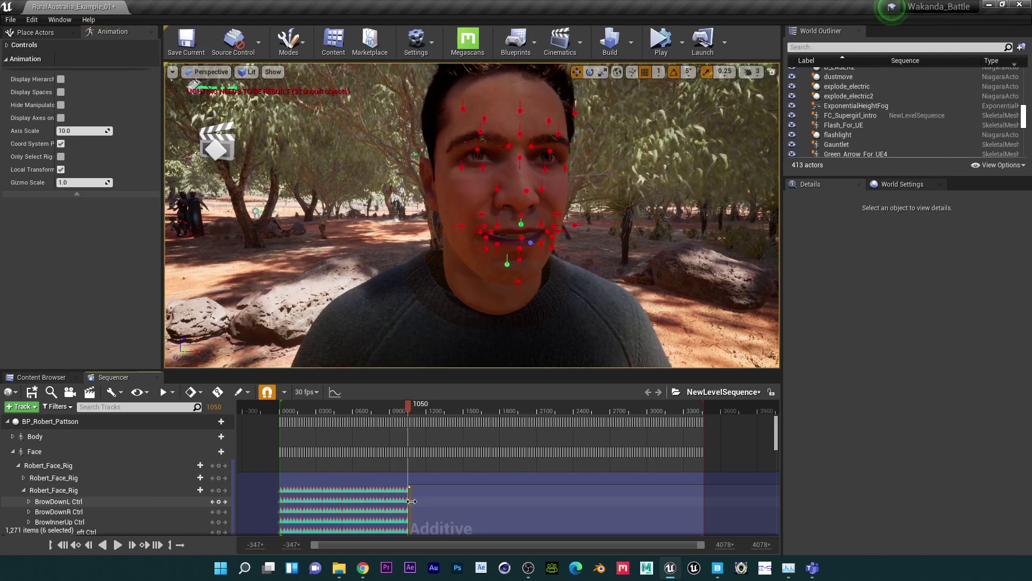
scroll(111, 495, "down", 2)
scroll(111, 436, "up", 1)
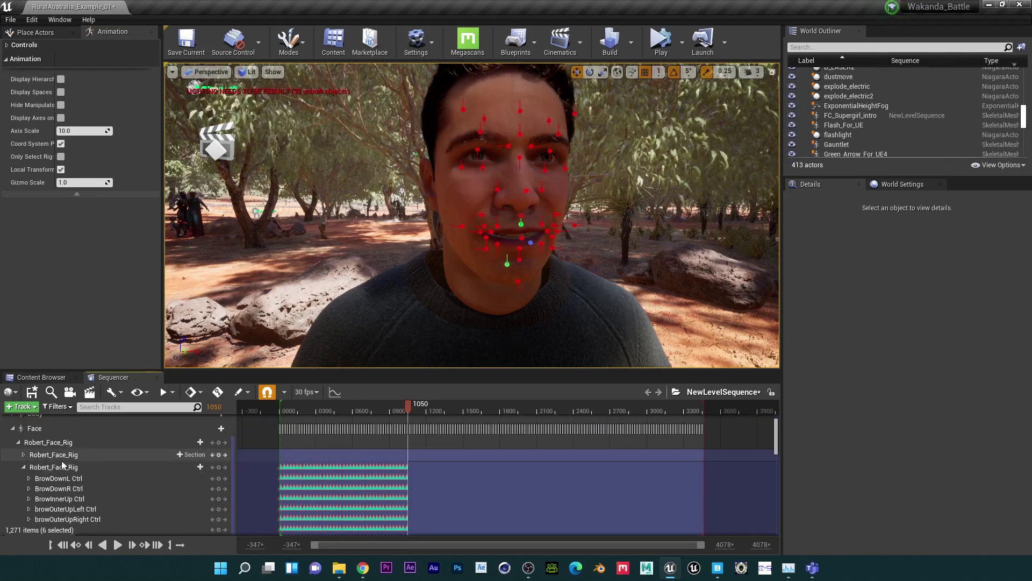
left_click(25, 467)
left_click(24, 467)
left_click(25, 467)
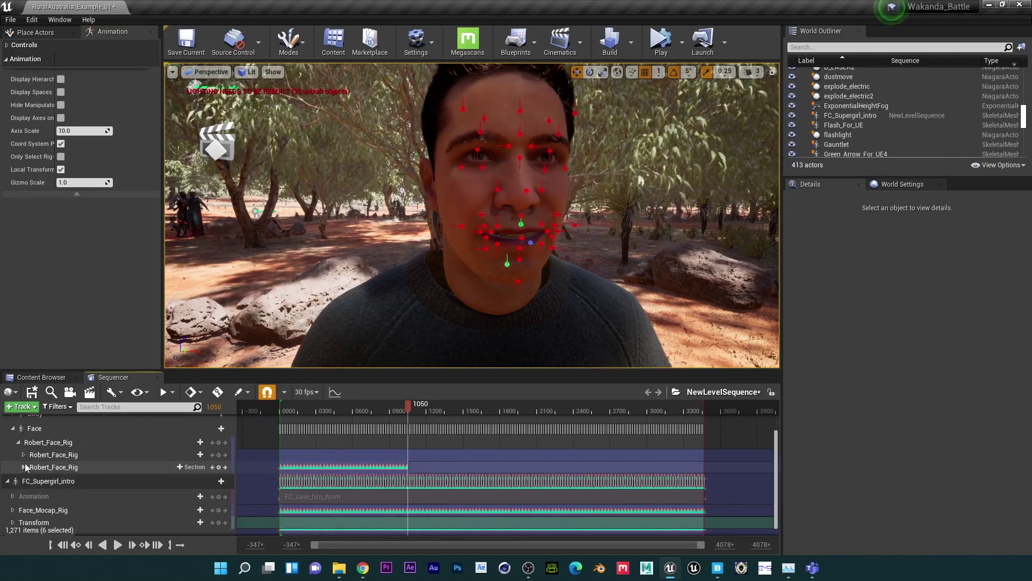
left_click(21, 456)
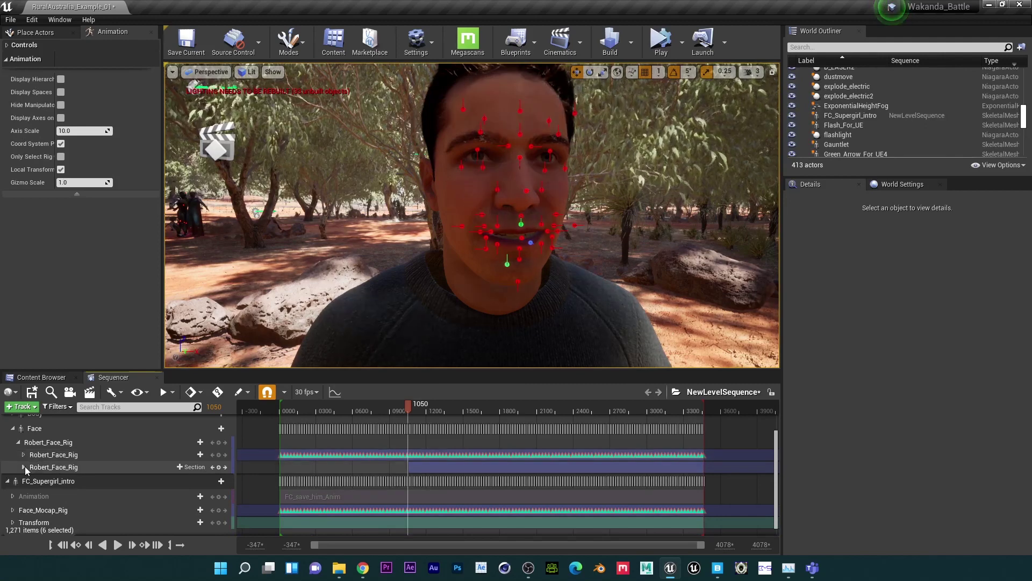
left_click(25, 466)
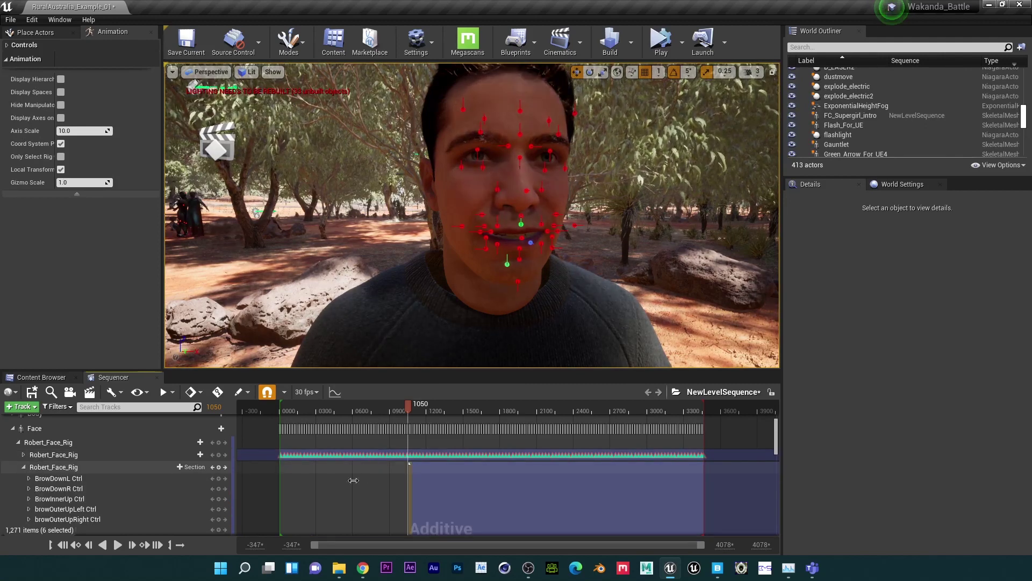
left_click_drag(288, 484, 284, 485)
right_click(409, 478)
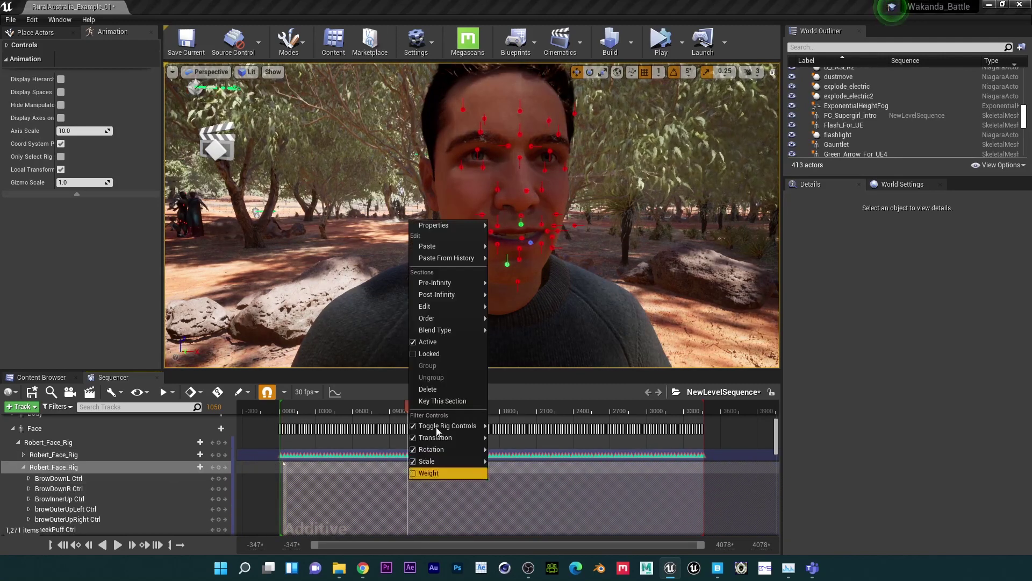
left_click(456, 403)
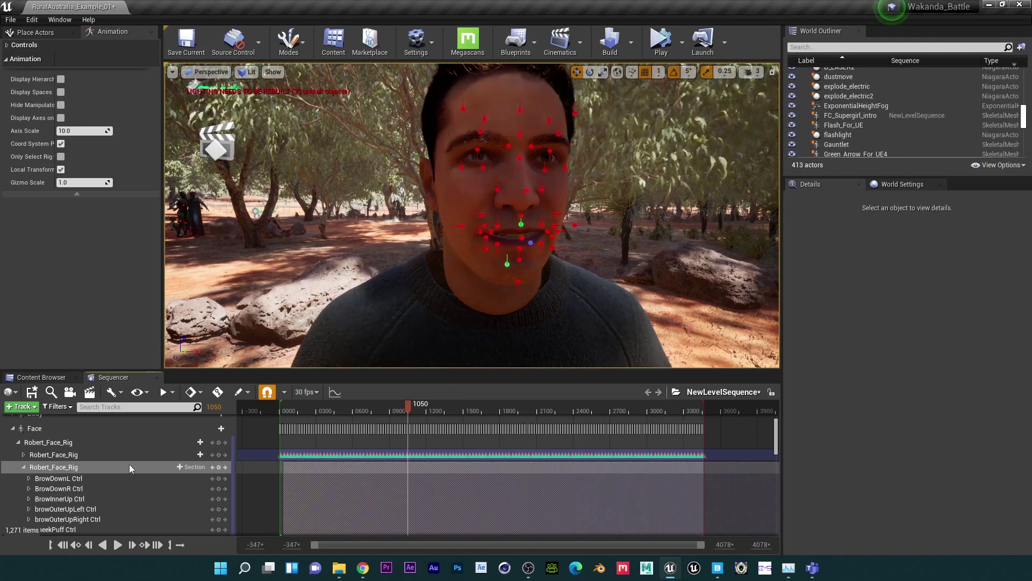
Raise the additive mouthSmileLeft control to 1.0 and play back to preview the smile.
right_click_drag(494, 251, 383, 302)
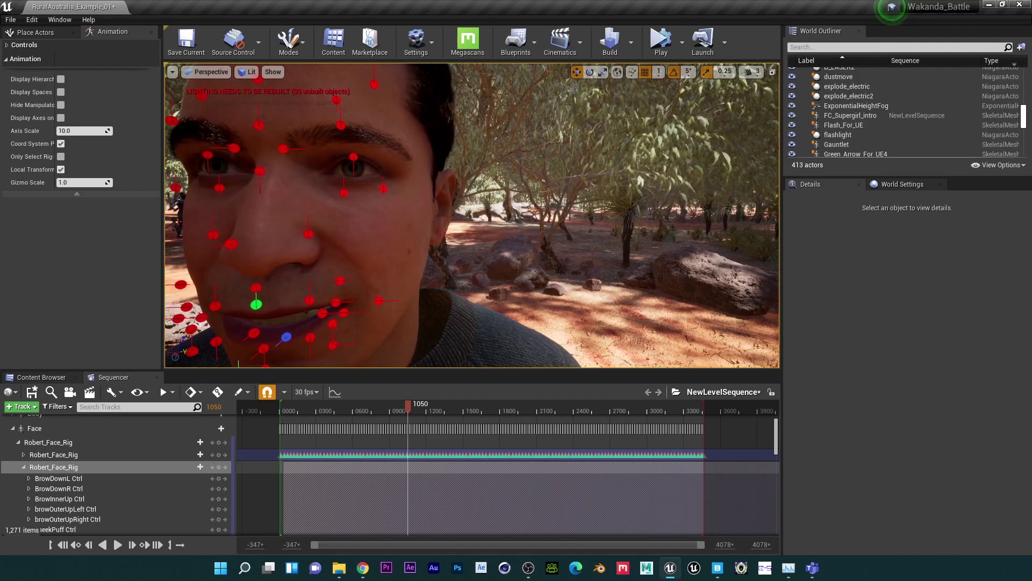
left_click(341, 279)
left_click_drag(360, 282, 403, 279)
right_click_drag(403, 279, 377, 285)
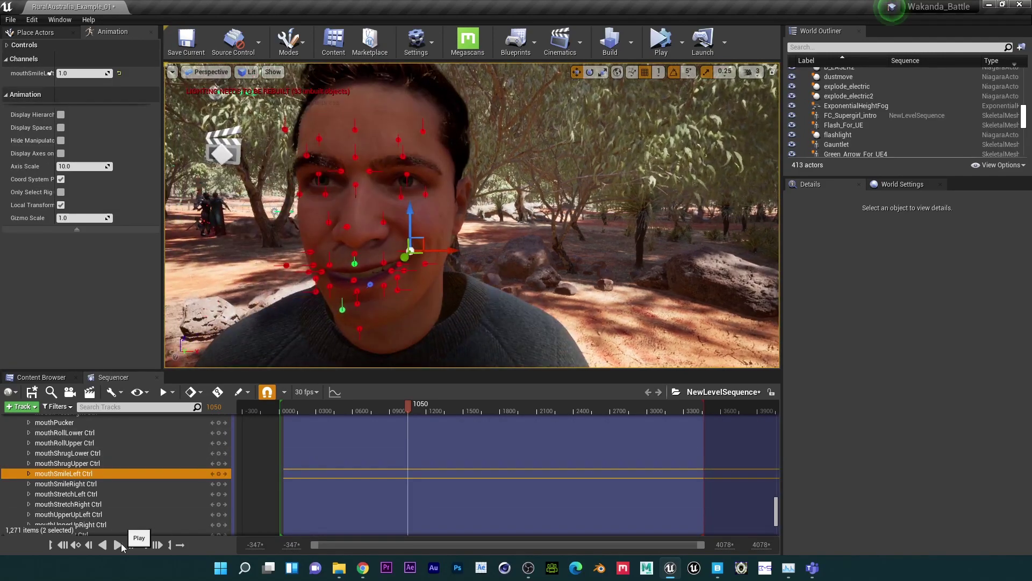
left_click(117, 545)
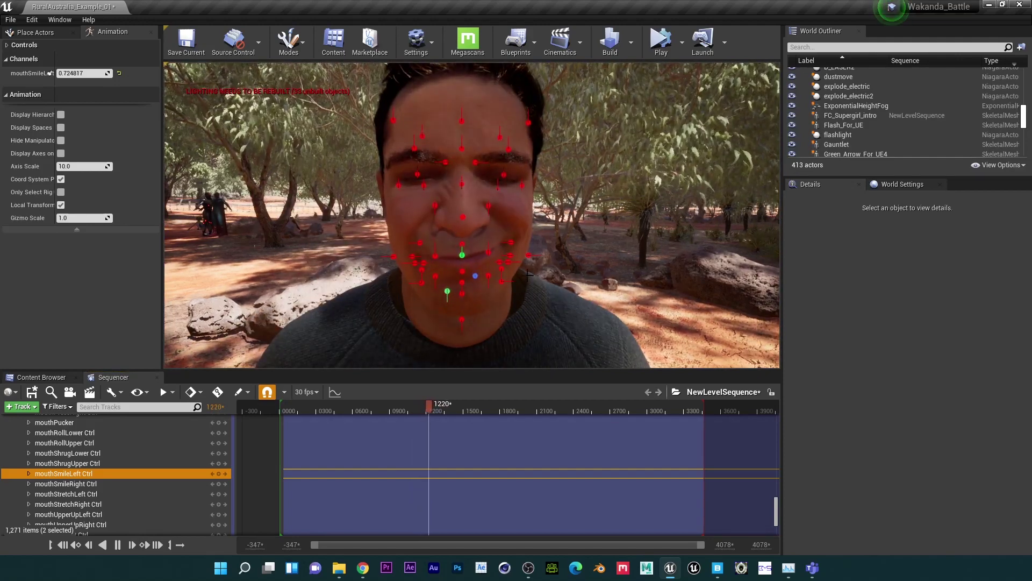
left_click(117, 545)
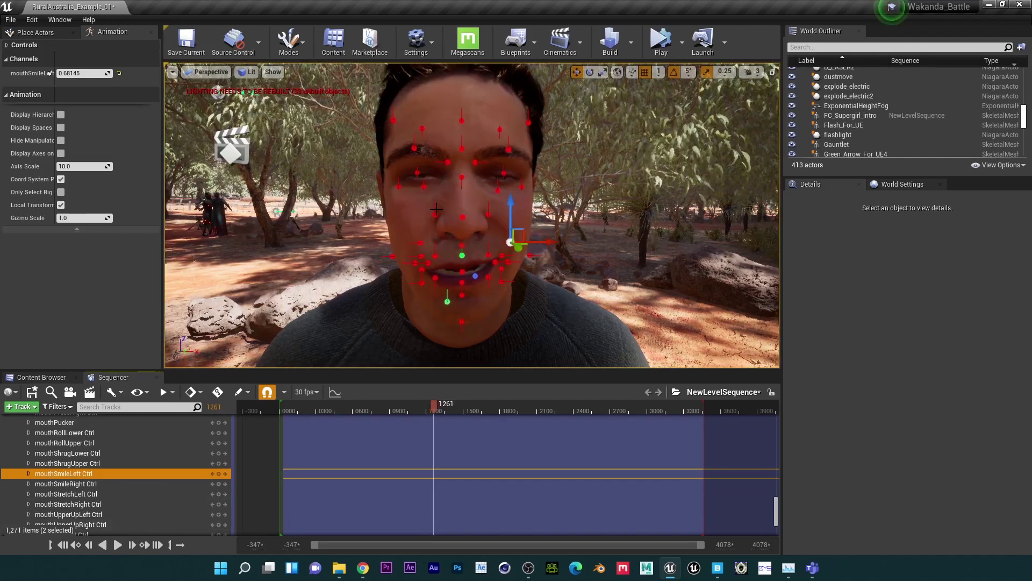
Raise the BrowInnerUp control to 1.0, preview playback and pause at frame 1712.
left_click(461, 147)
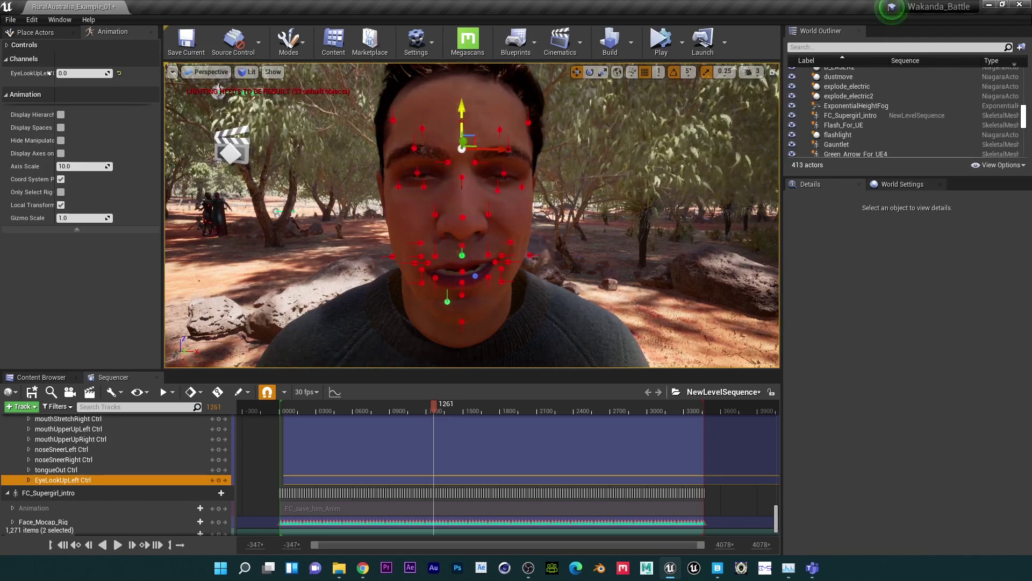
left_click(461, 105)
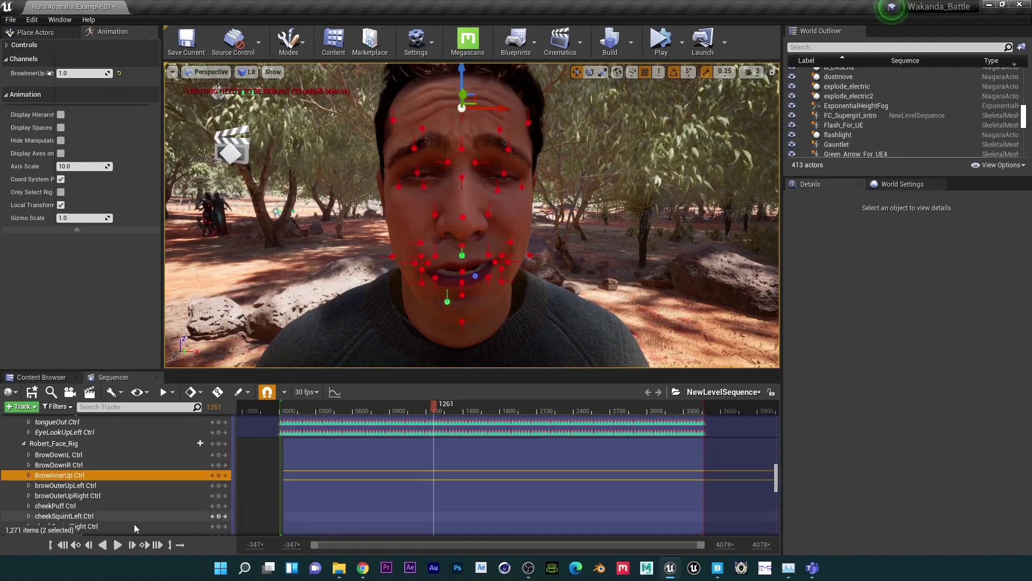
left_click(117, 545)
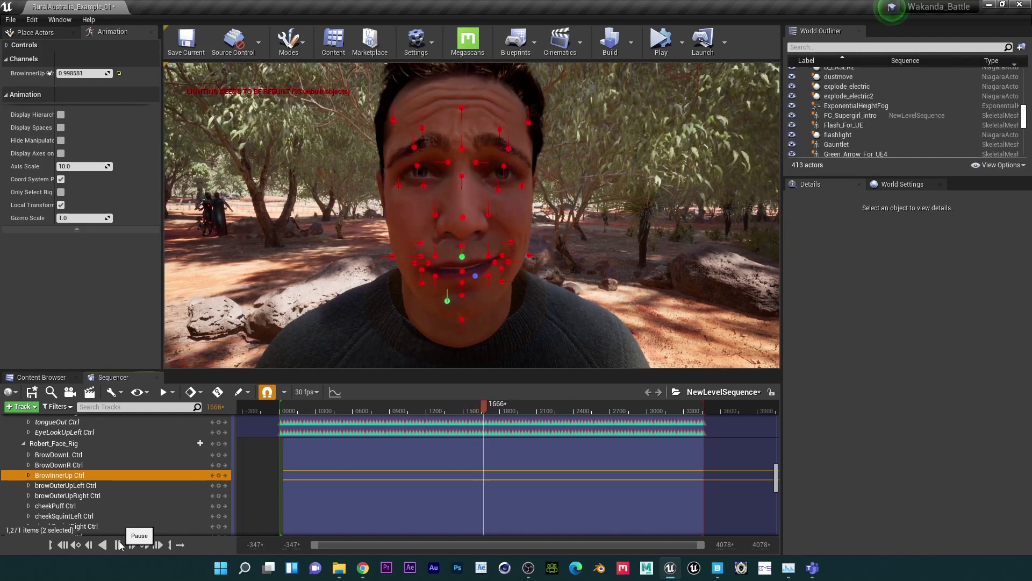
left_click(119, 545)
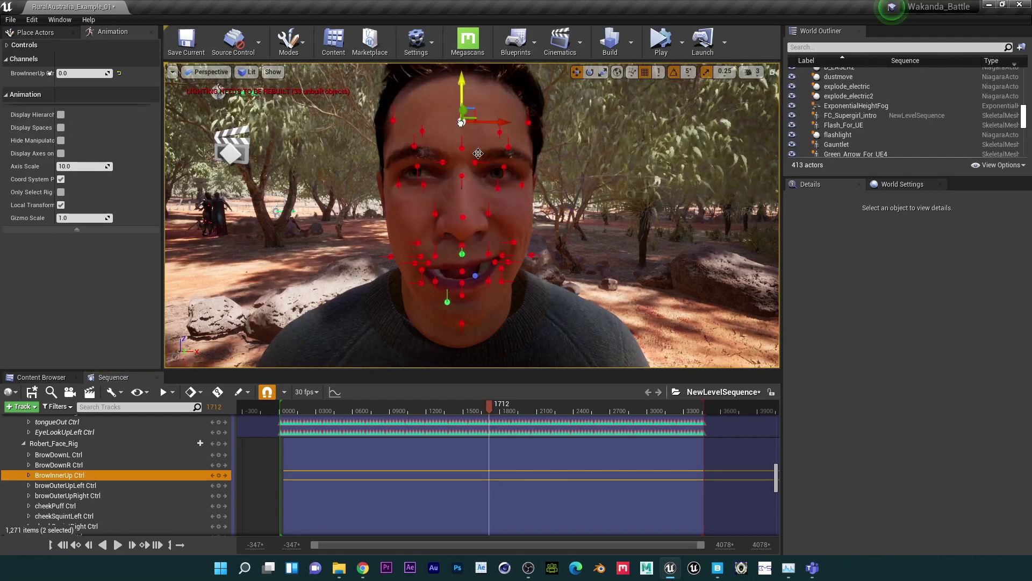
left_click(512, 245)
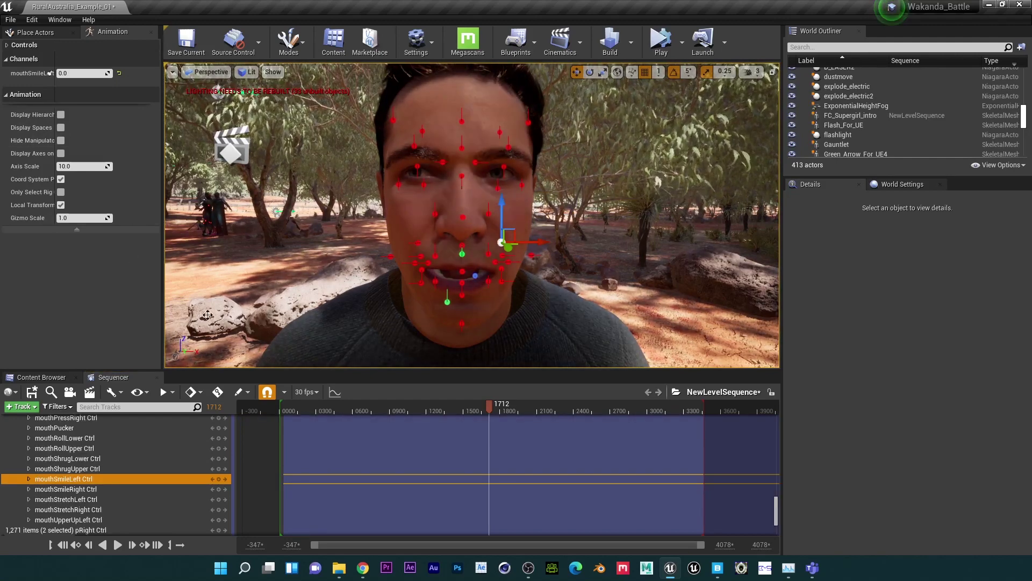
Hide the rig controls and replay the tweaked face animation in the full-screen viewport.
left_click(60, 140)
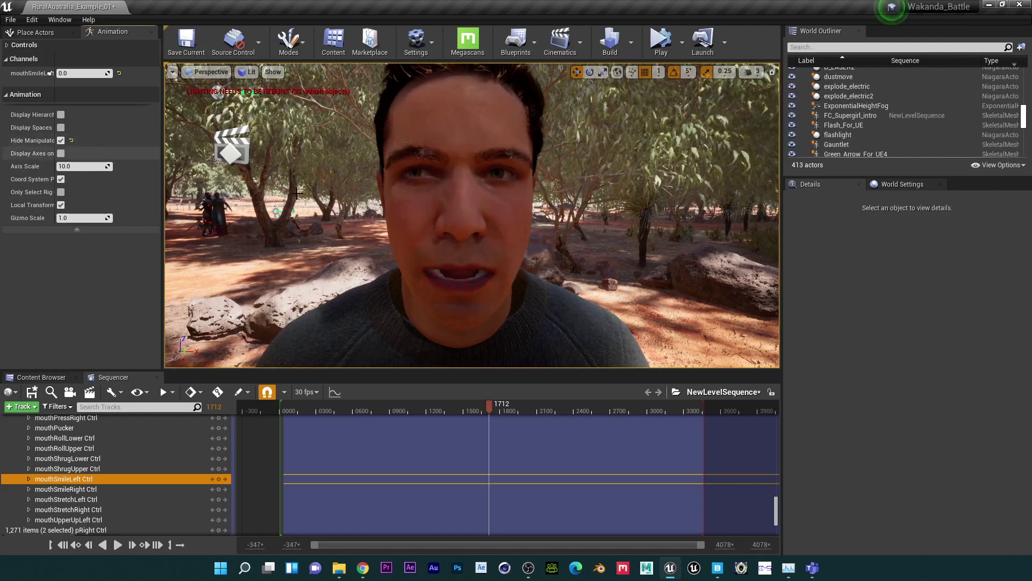
key("F11")
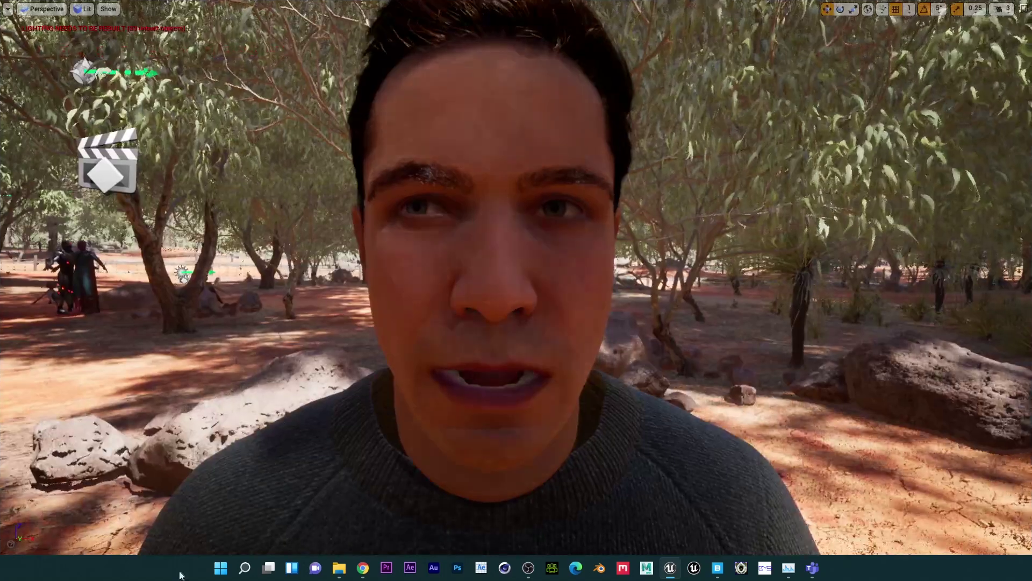
key("F11")
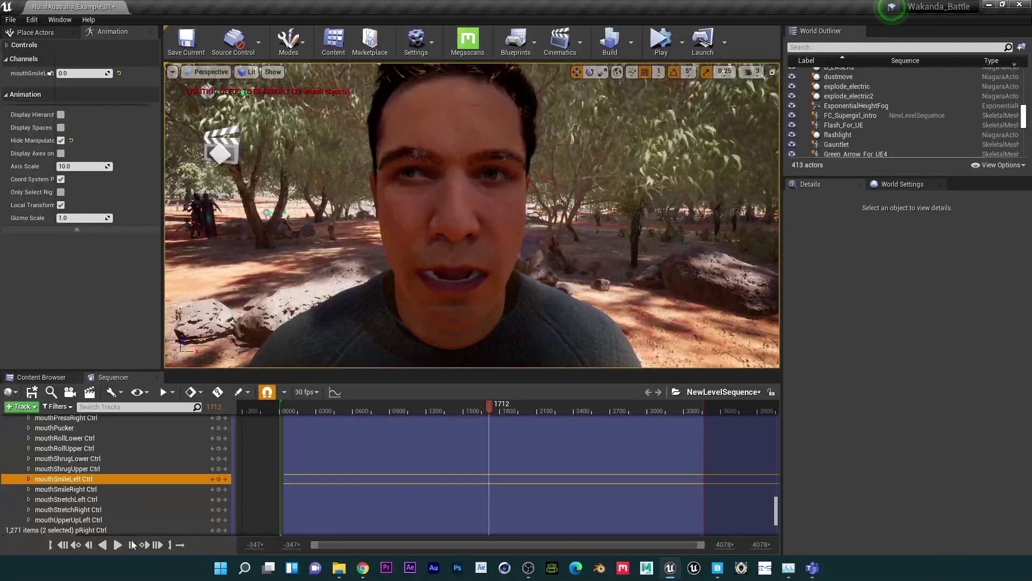
key("F11")
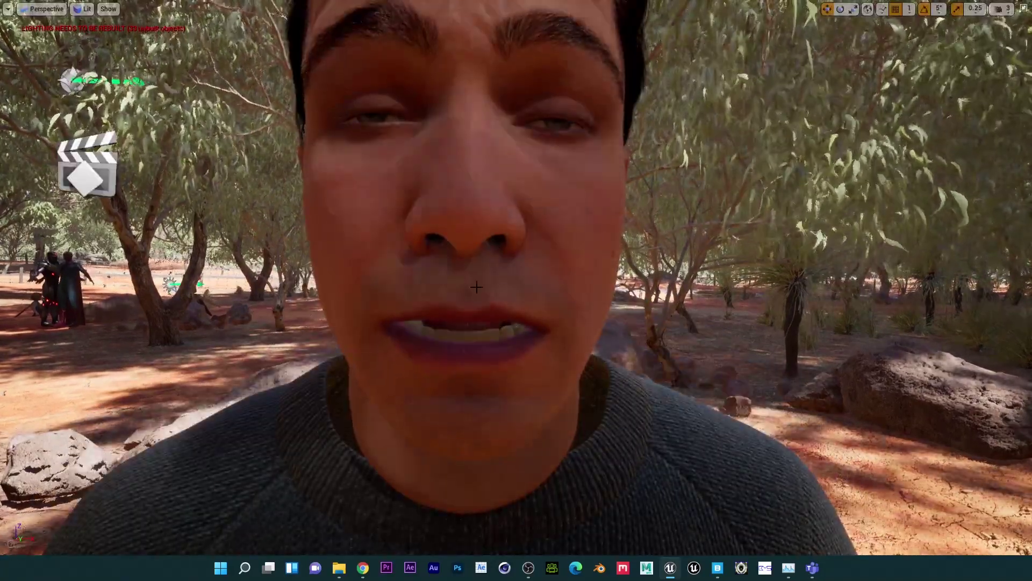
key("F11")
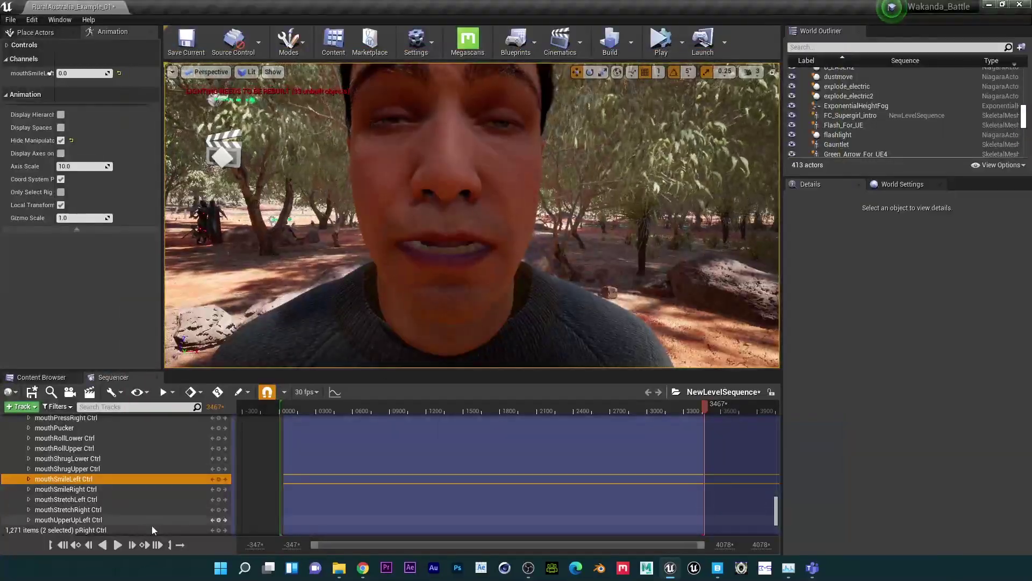
left_click(116, 544)
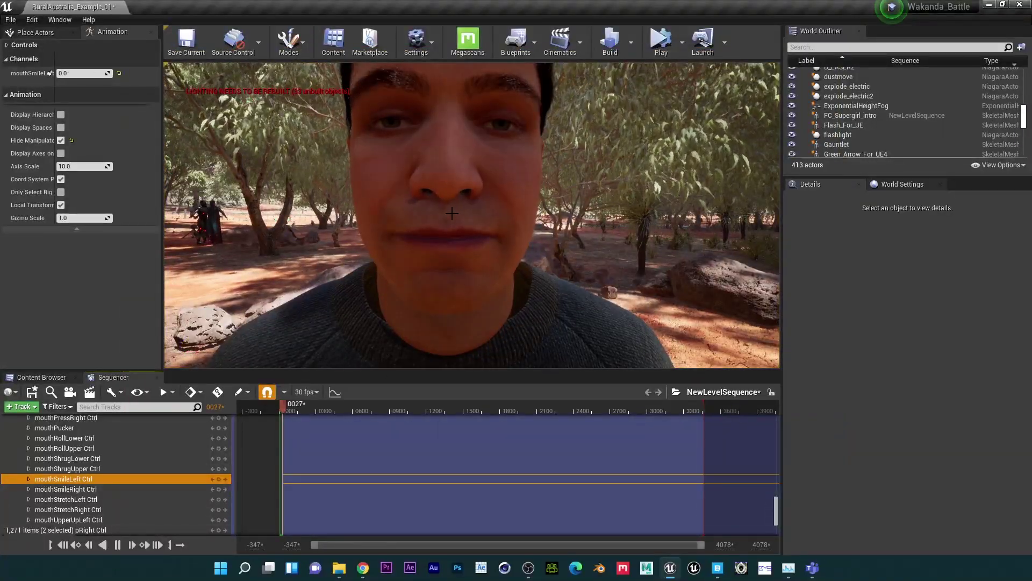
key("F11")
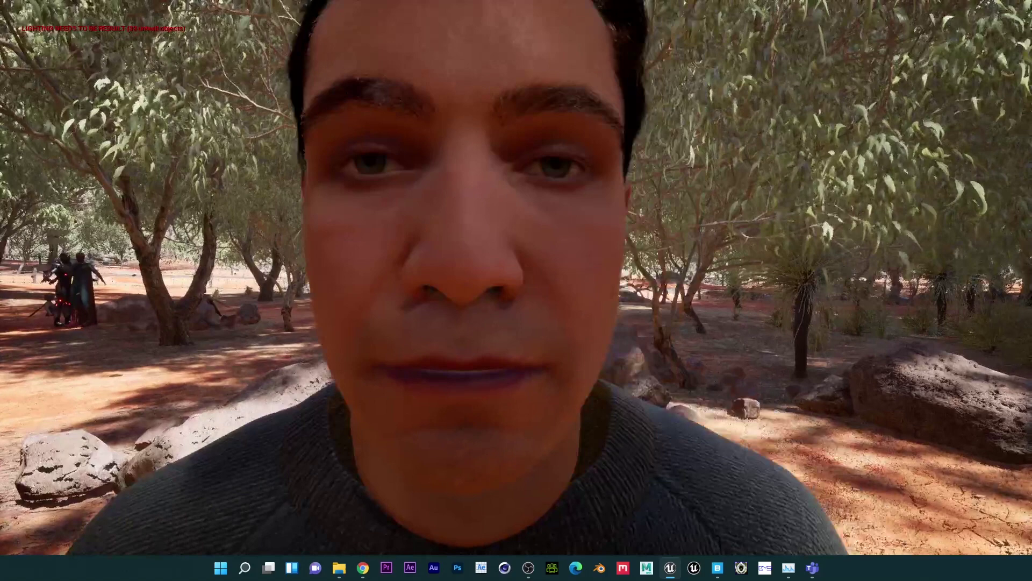